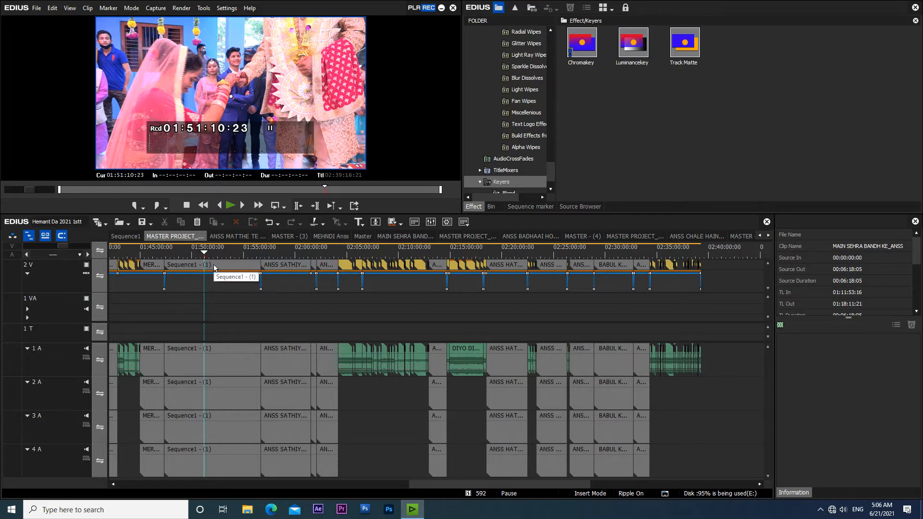
Step: Mute audio tracks 1A, 2A, 3A and 4A of the master project sequence
click(286, 253)
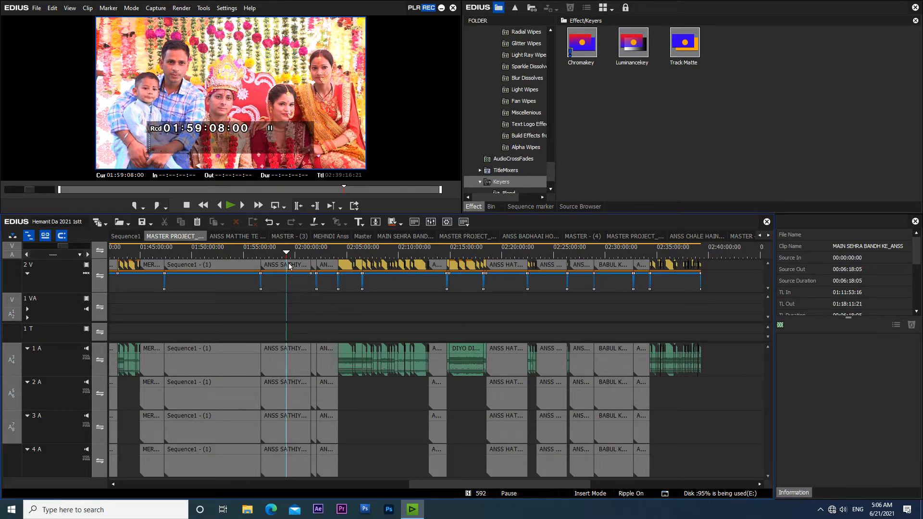
click(86, 348)
click(86, 382)
click(86, 415)
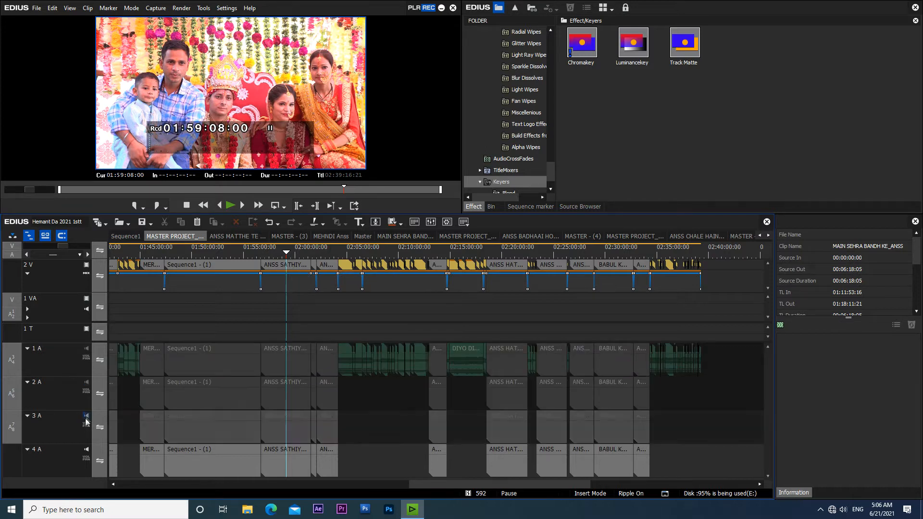
click(86, 449)
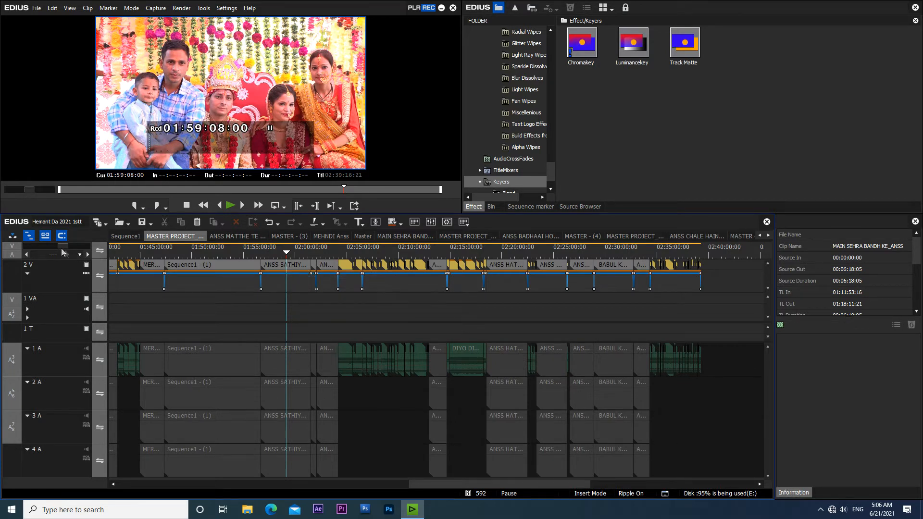
Step: Preview the ANSS TERI ORE and ANSS KHAO PIYO AISH KRO MITO sequences on a more detailed timeline scale
drag(54, 246, 48, 245)
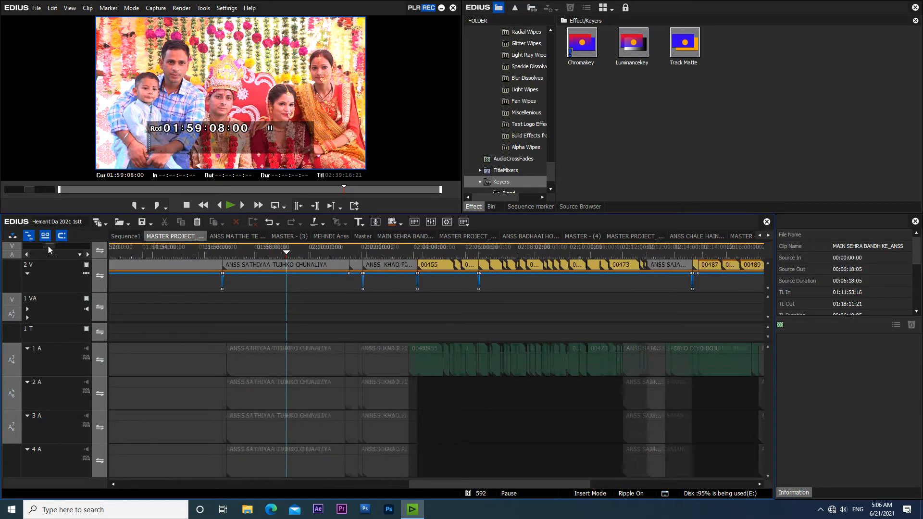
click(368, 252)
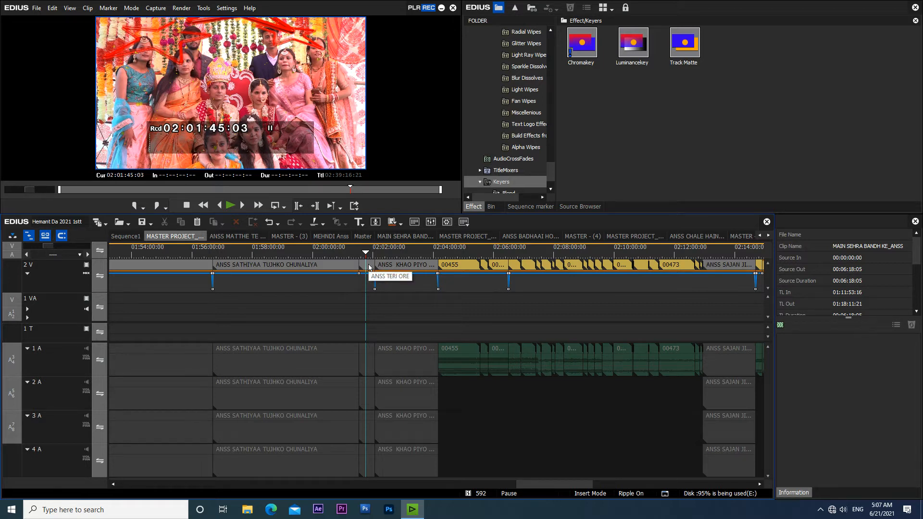
click(402, 252)
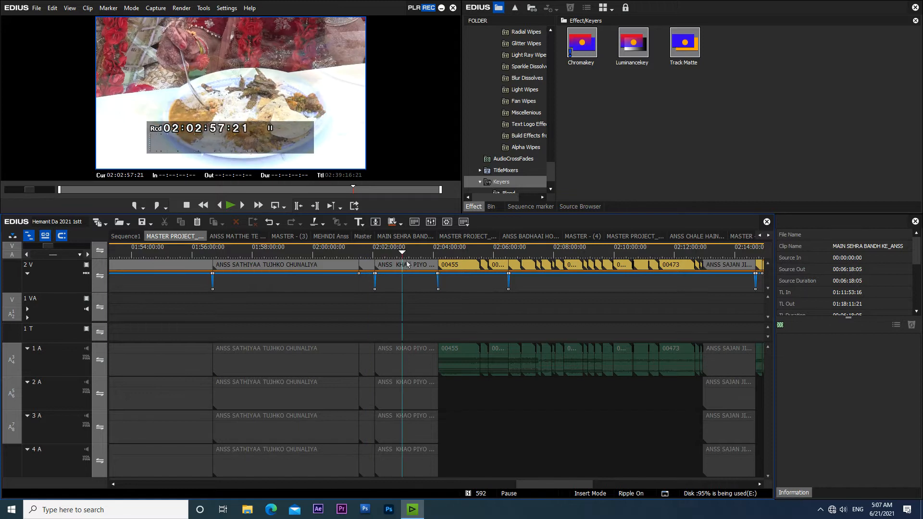
drag(406, 252, 418, 253)
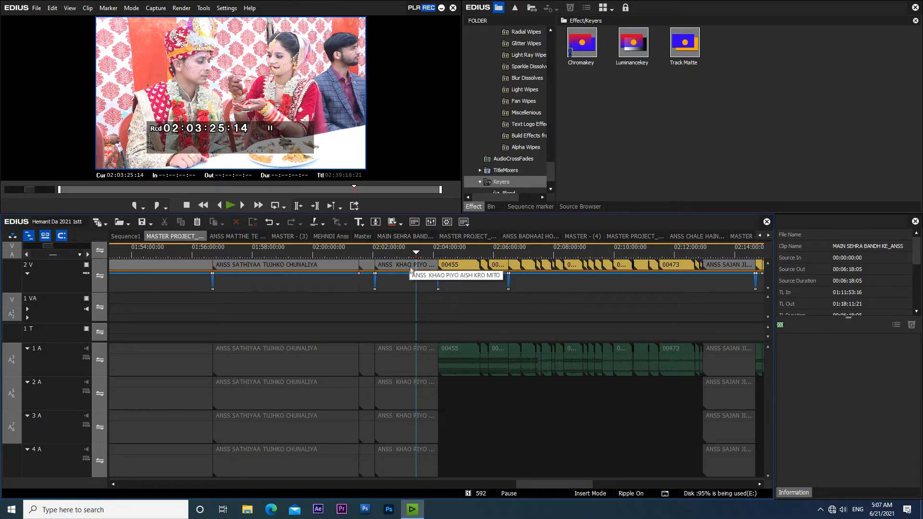
Step: Review the clips from 00455 onward on track 2V and play a short passage from 02:06:28:14
drag(552, 484, 570, 486)
click(309, 250)
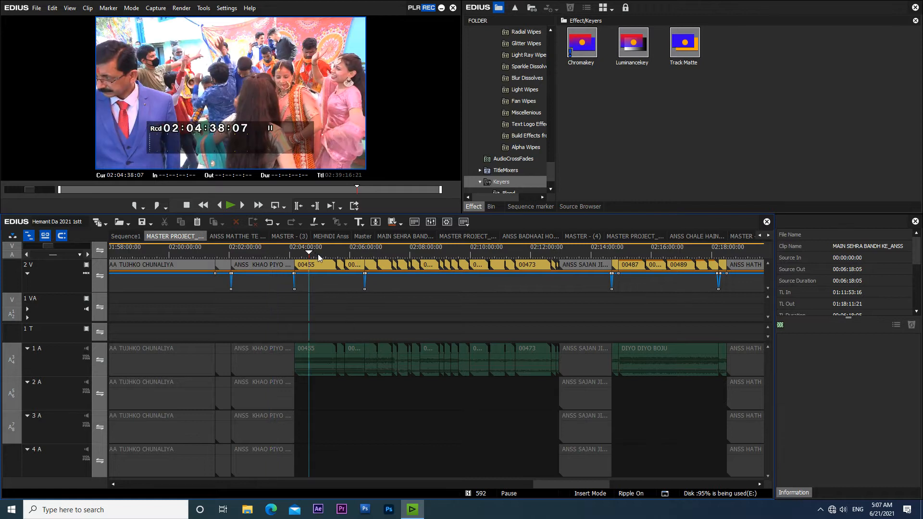
drag(308, 254, 353, 268)
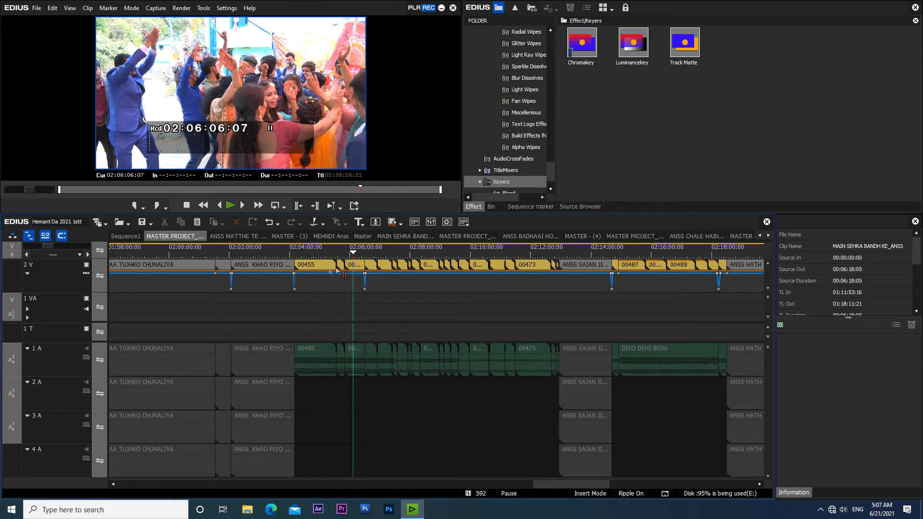
click(385, 263)
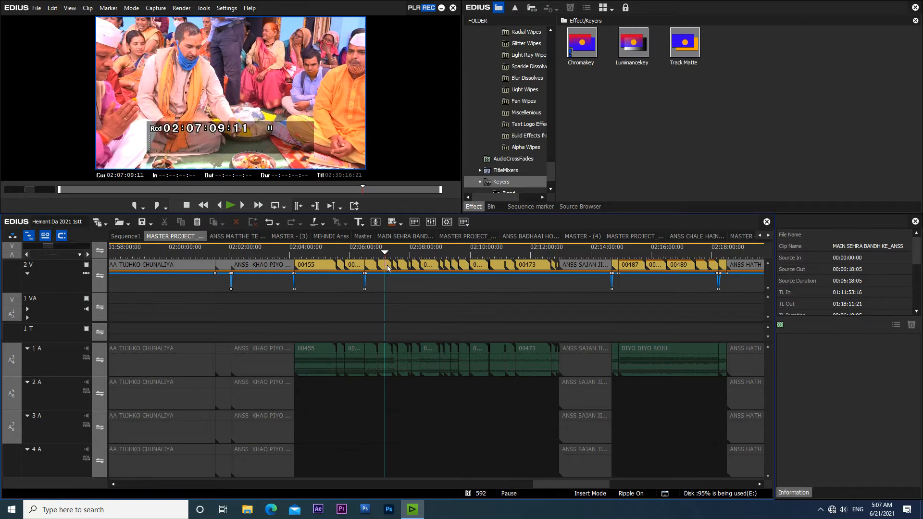
click(361, 252)
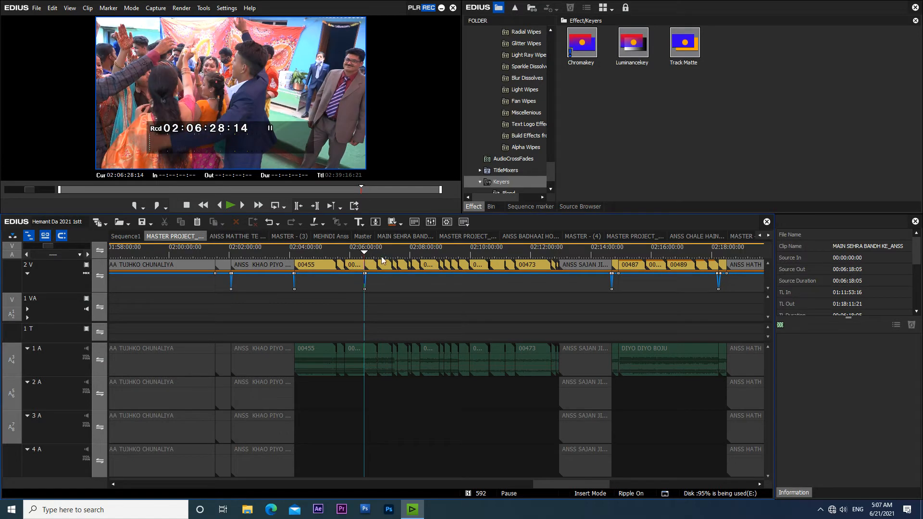
key(space)
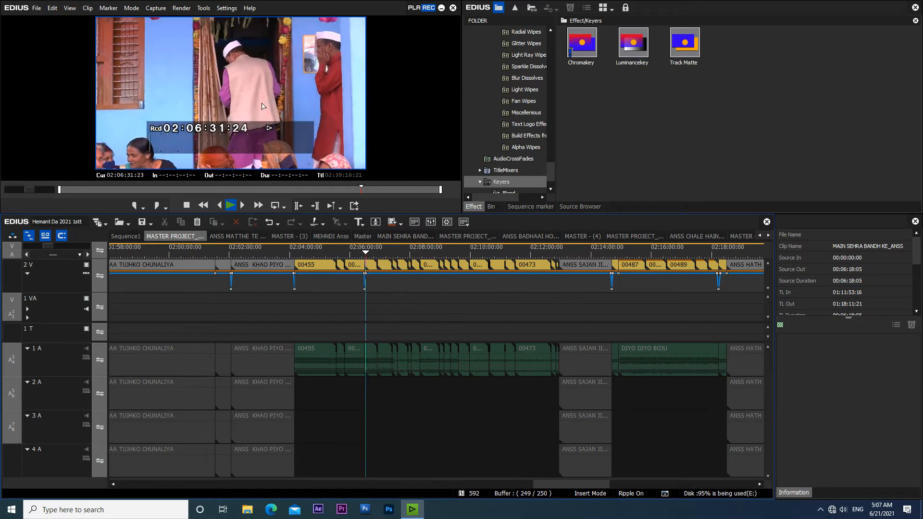
key(space)
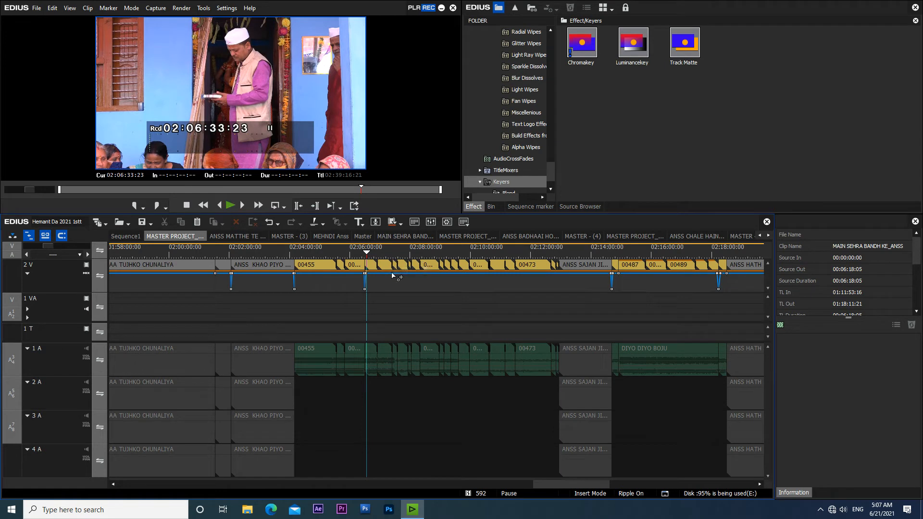
Step: Skim the remaining clips through 00473 and preview the ANSS SAJAN JI GHAR AAYE sequence
drag(385, 253, 551, 284)
click(521, 257)
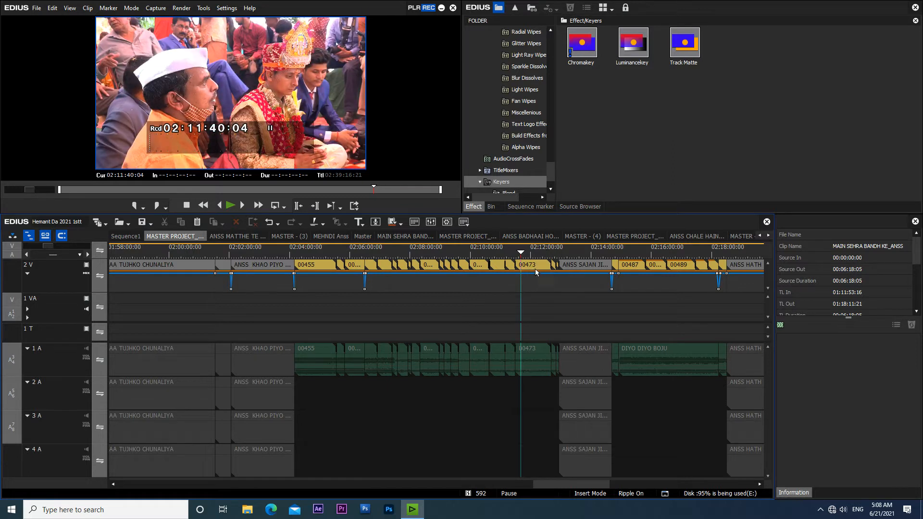
key(Page_Down)
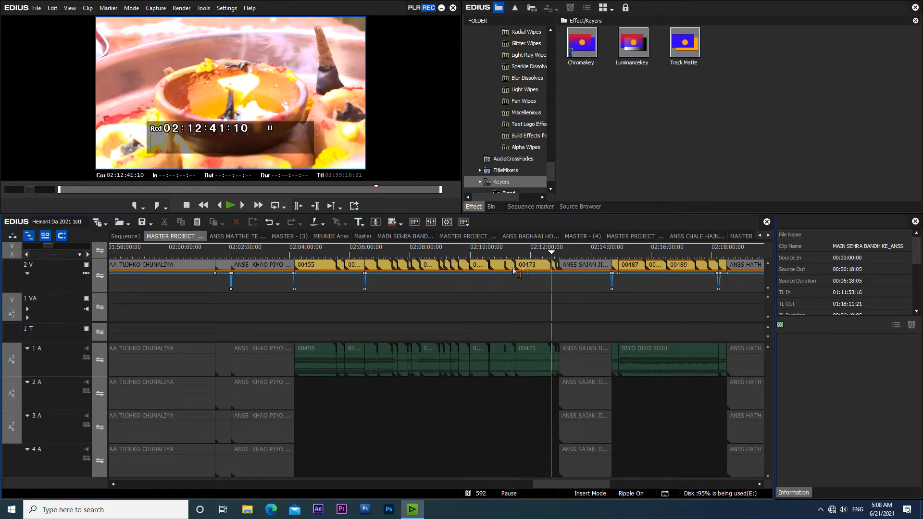
click(573, 250)
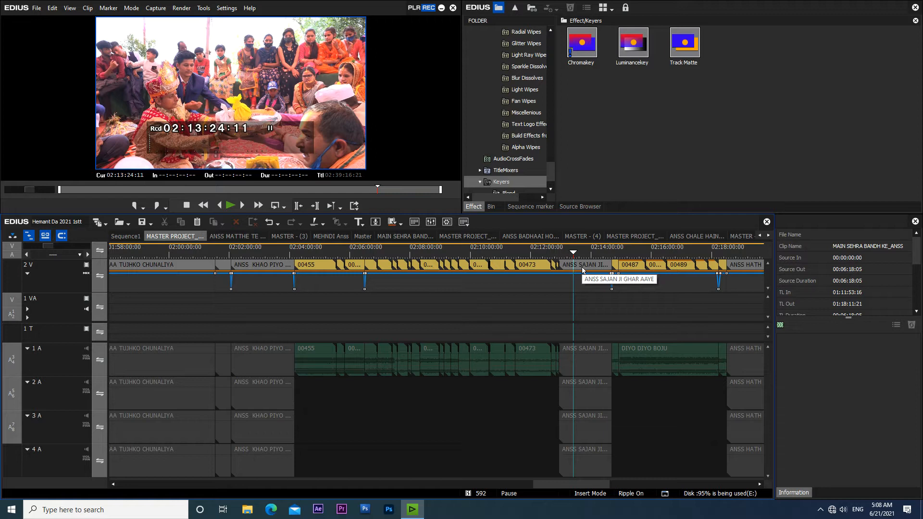
drag(579, 252, 584, 253)
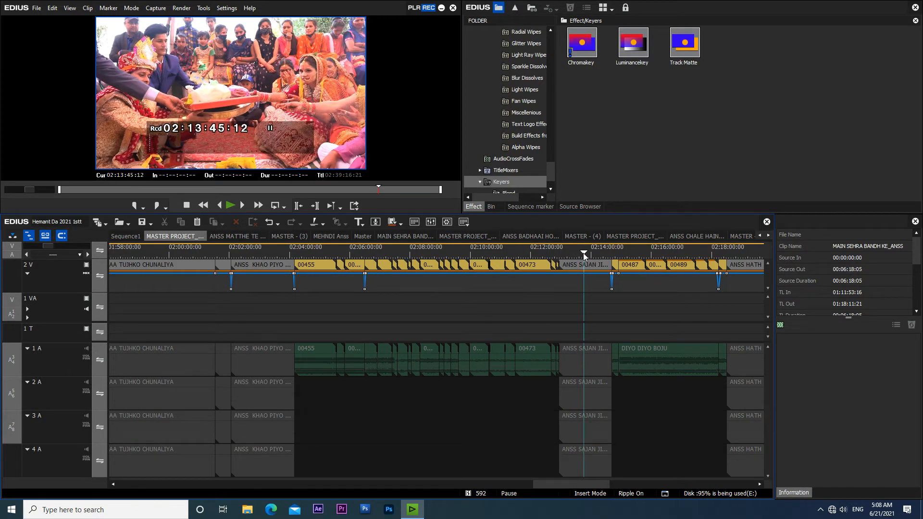
drag(584, 253, 578, 255)
Step: Review clips 00487 to 00489 above the DIYO DIYO BOJU audio
drag(567, 486, 592, 487)
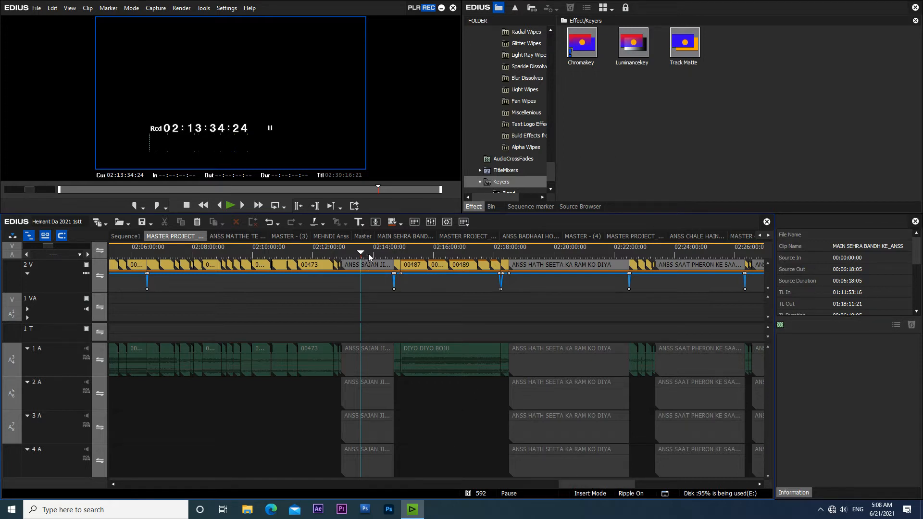
click(397, 249)
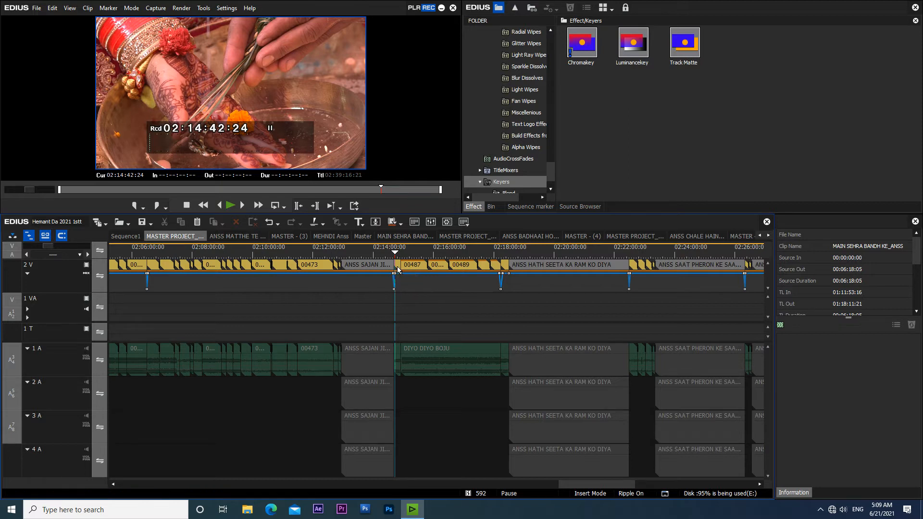
click(423, 252)
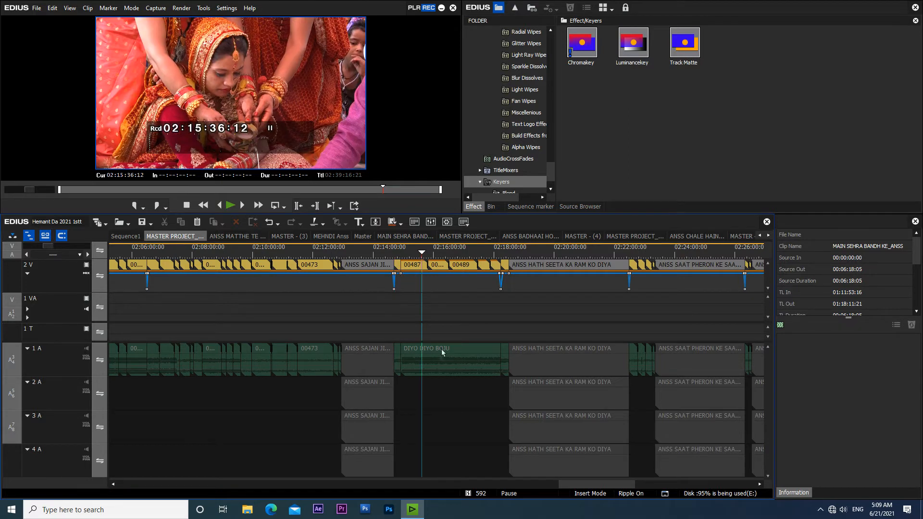
drag(433, 257, 478, 259)
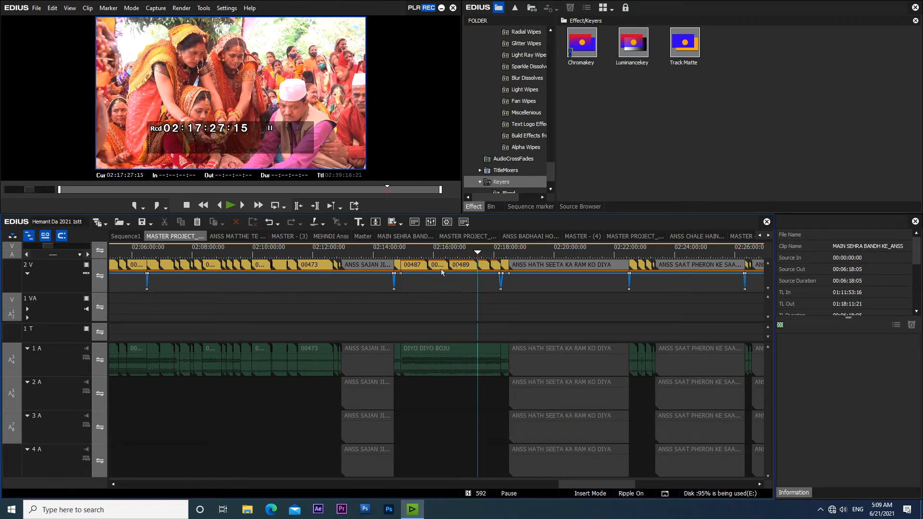
Step: Play the clips leading into ANSS HATH SEETA KA RAM KO DIYA and scrub through that sequence to its end
drag(587, 484, 618, 485)
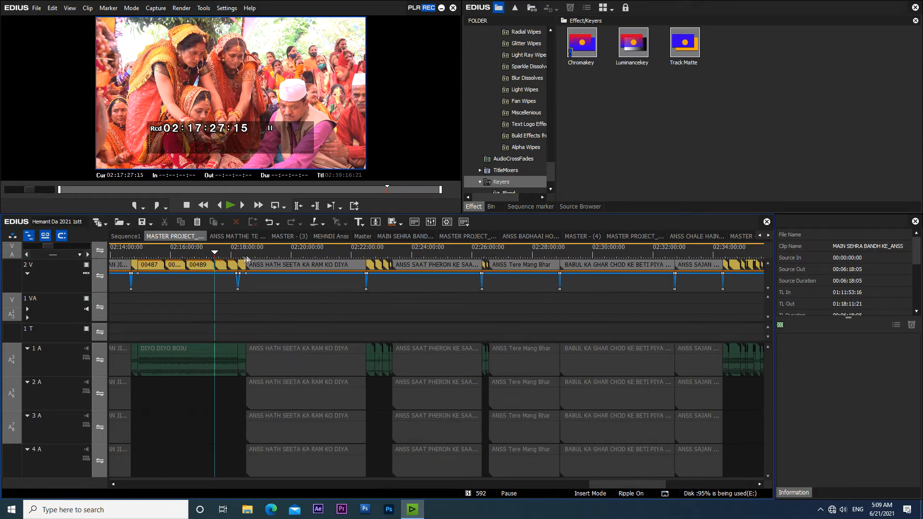
click(235, 250)
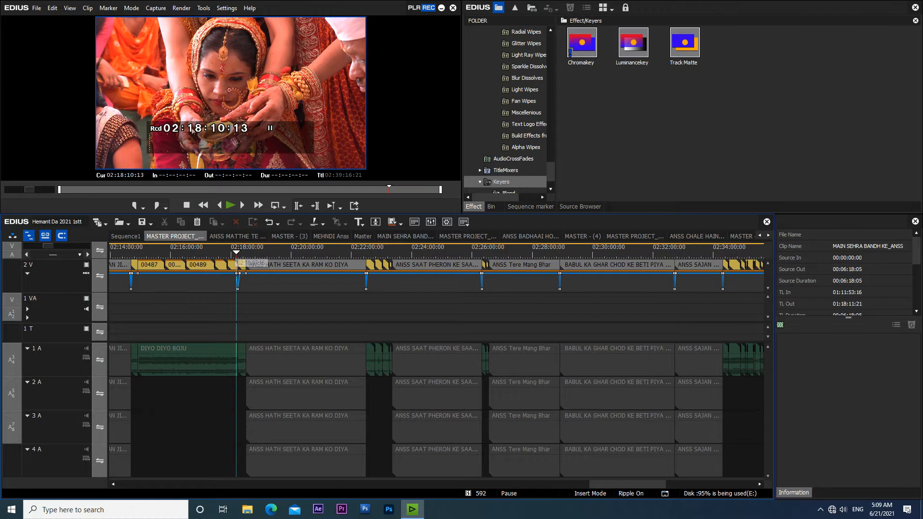
key(space)
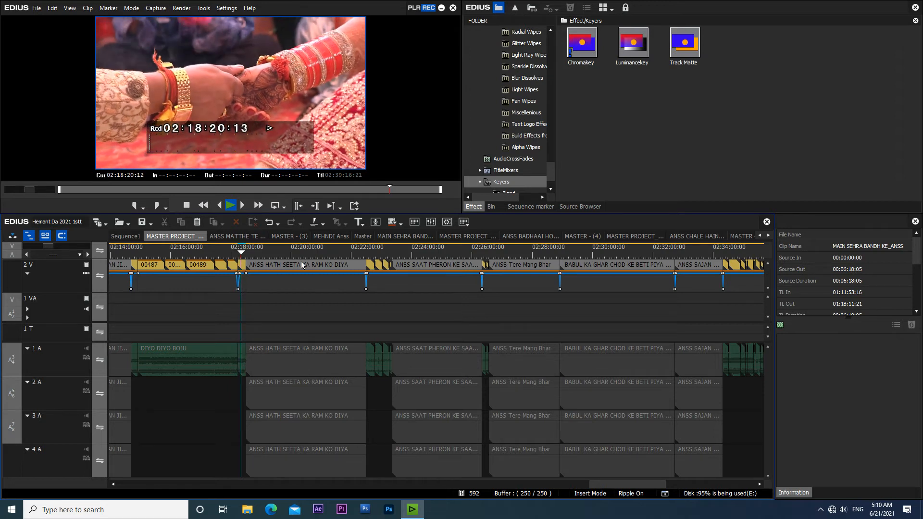
click(267, 253)
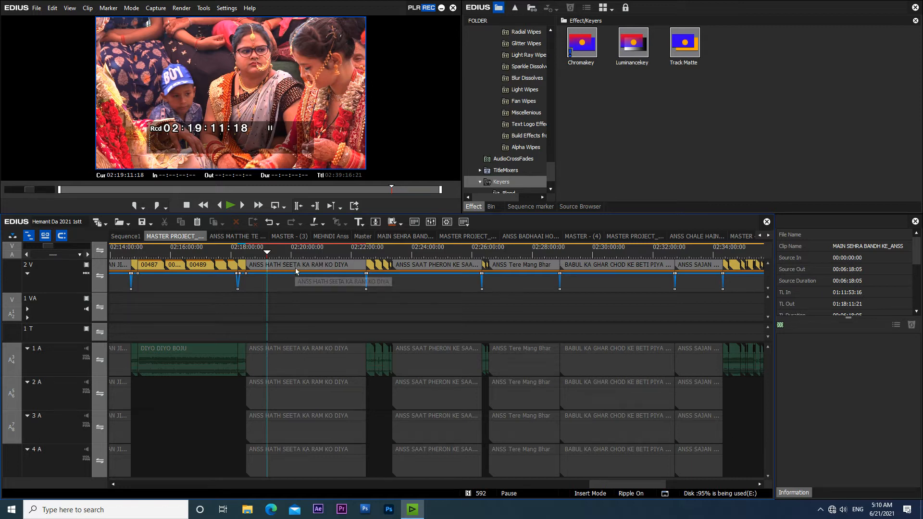
click(293, 253)
drag(293, 255, 369, 256)
Step: Play the short clips following ANSS HATH SEETA KA RAM KO DIYA and preview the start of ANSS SAAT PHERON KE SAATON
key(space)
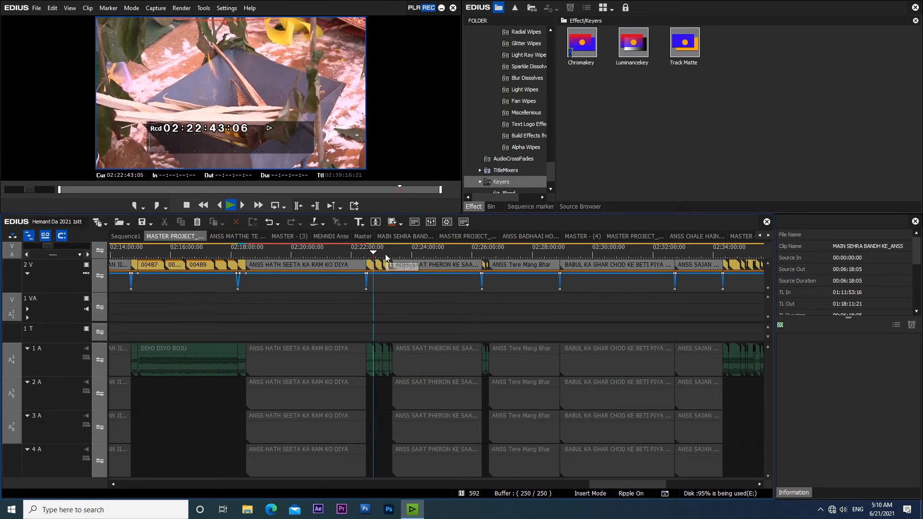
key(space)
drag(399, 250, 417, 254)
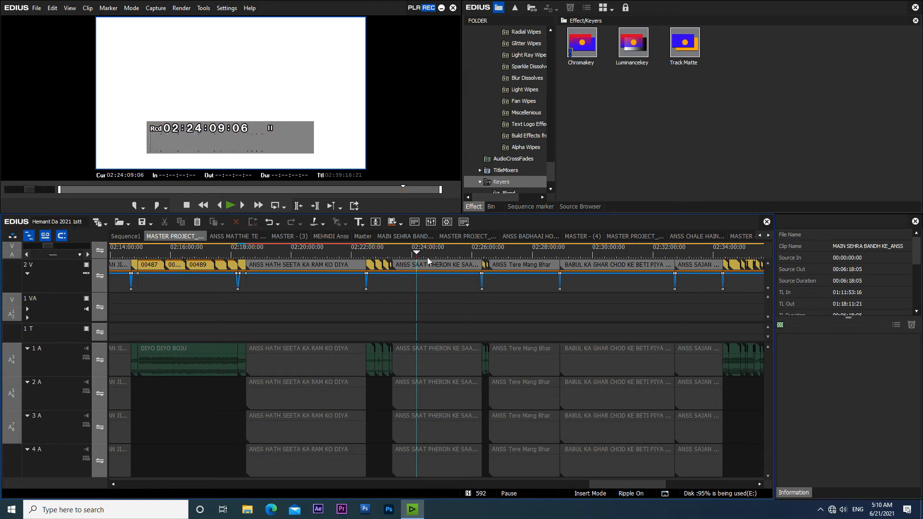
click(432, 253)
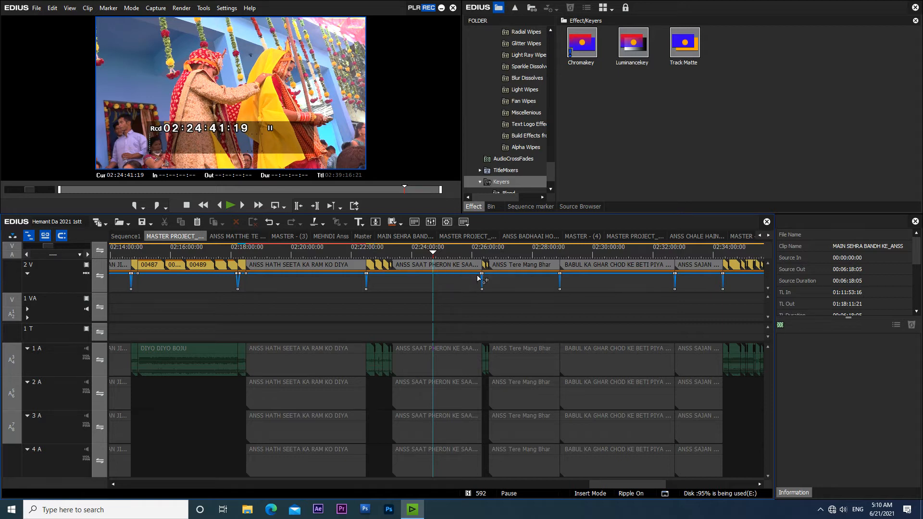
Step: Review the passage from ANSS SAAT PHERON KE SAATON through clip 00530 into ANSS Tere Mang Bhar
drag(607, 487, 633, 487)
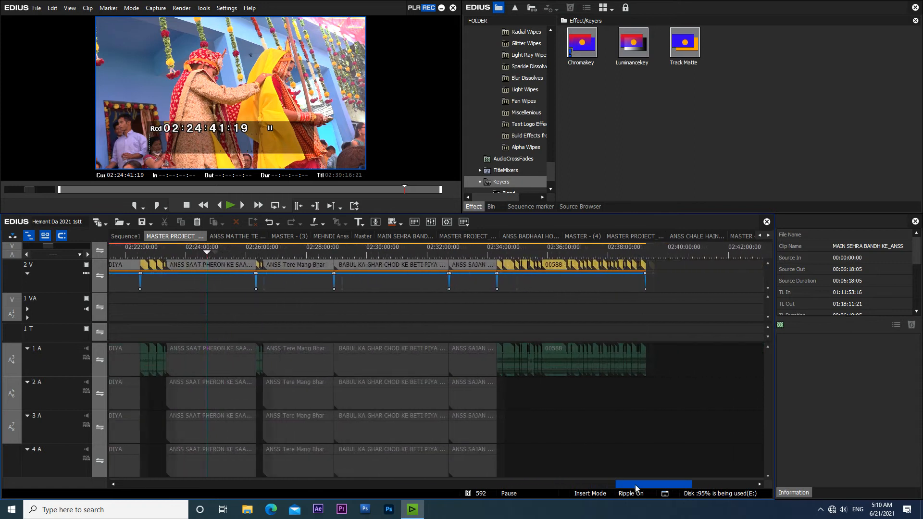
click(260, 250)
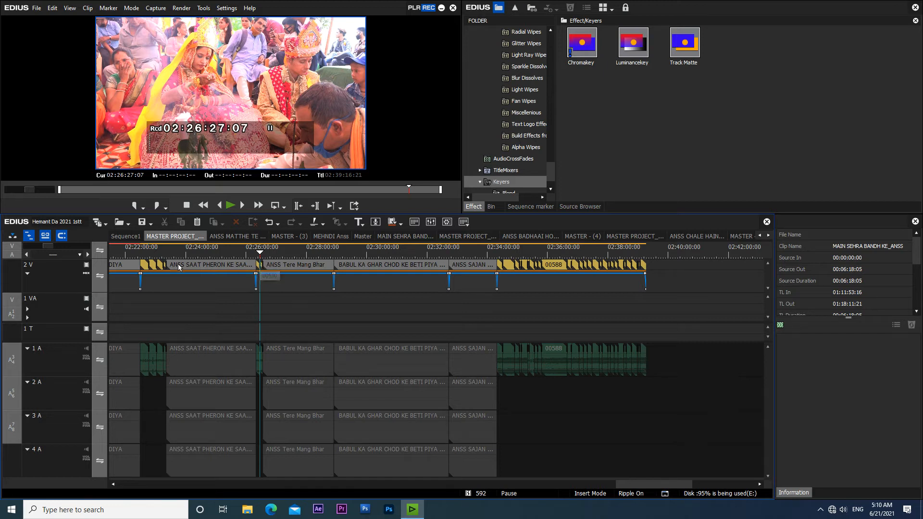
drag(622, 486, 613, 487)
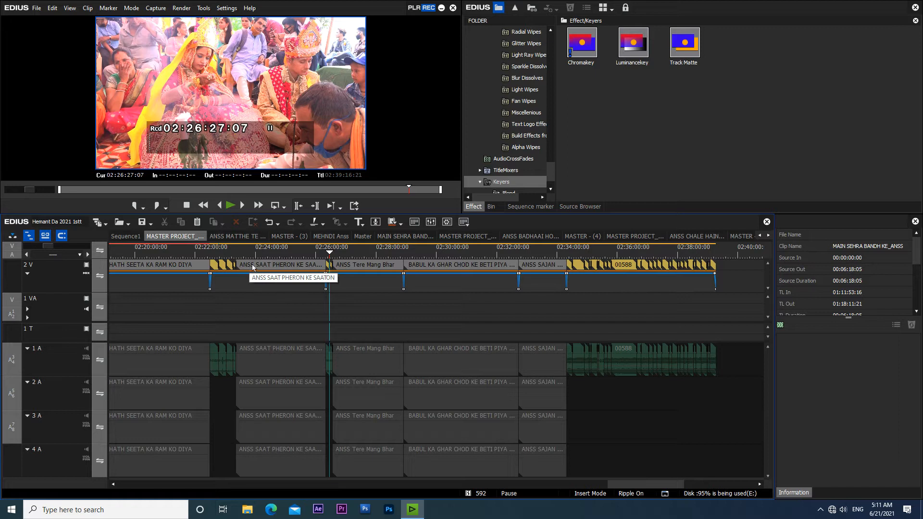
click(277, 269)
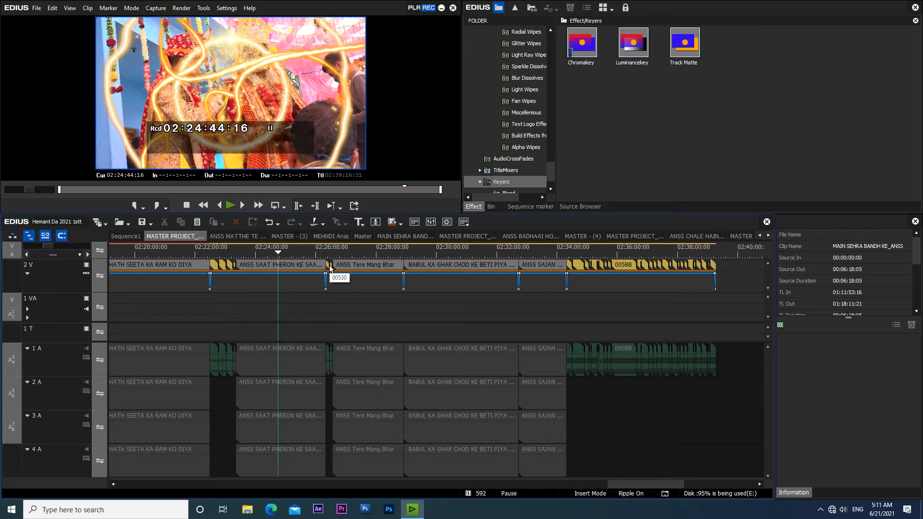
click(353, 247)
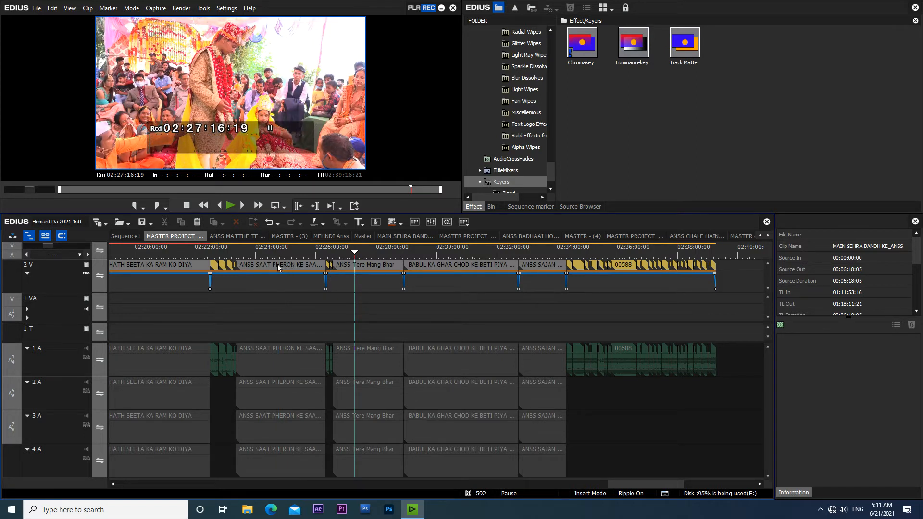
click(330, 255)
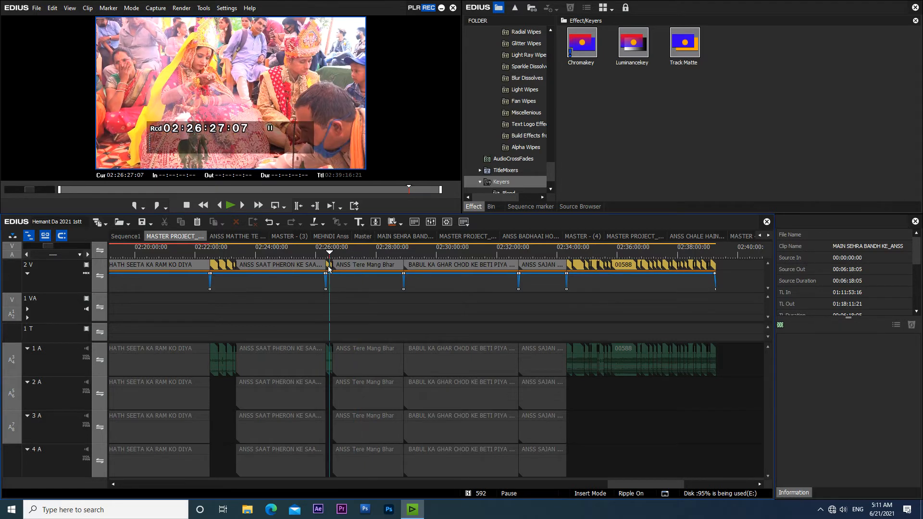
click(353, 250)
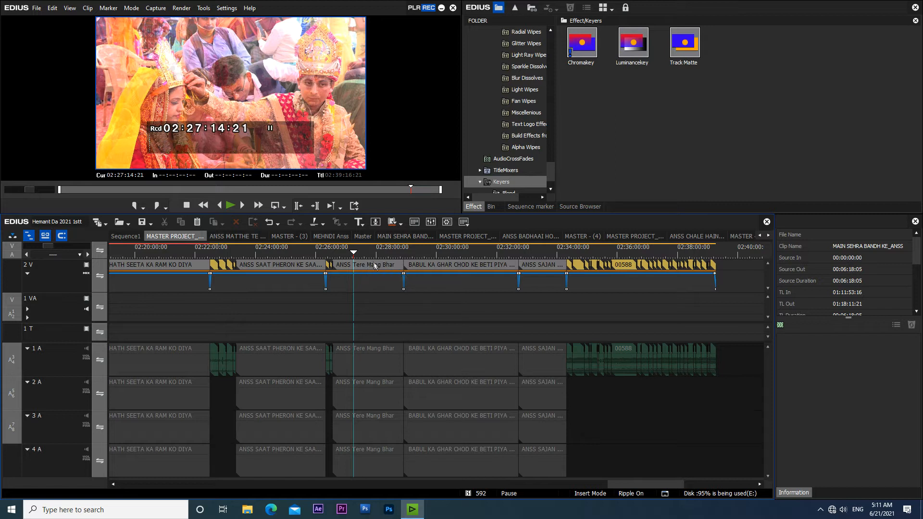
Step: Review the end of ANSS Tere Mang Bhar and the opening of the BABUL KA GHAR CHOD KE BETI PIYA sequence
click(373, 254)
drag(373, 254, 399, 260)
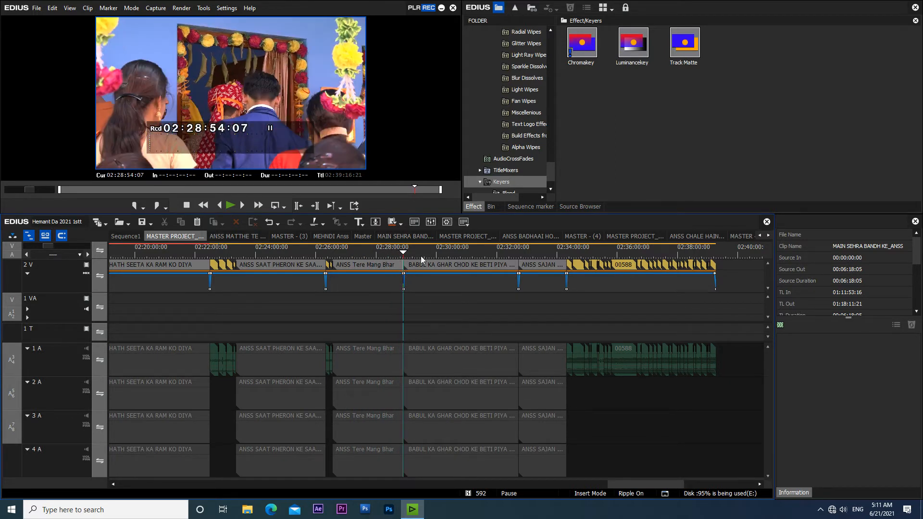
click(433, 253)
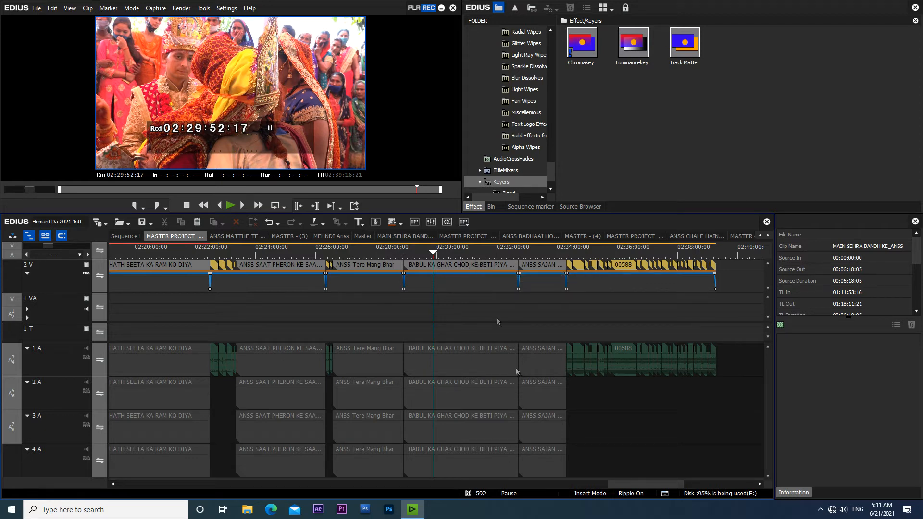
drag(632, 489, 651, 489)
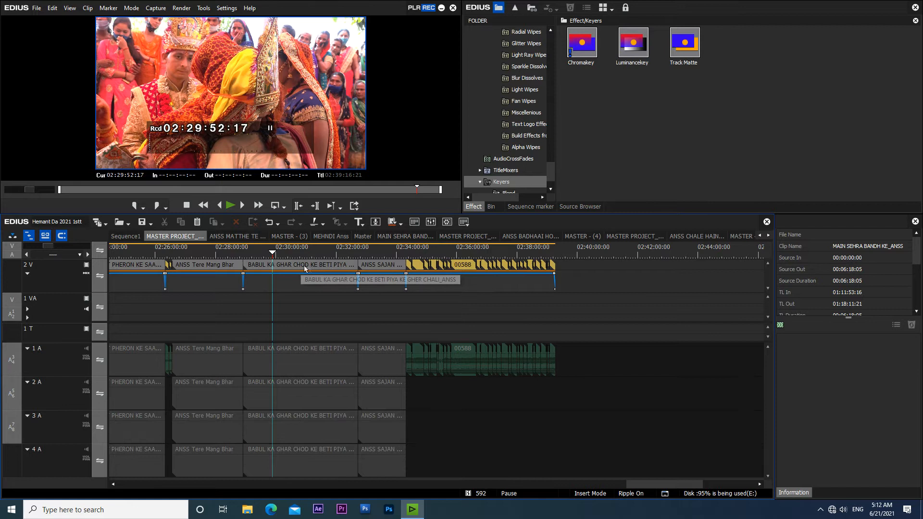
Step: Inspect the join between ANSS Tere Mang Bhar and the BABUL KA GHAR sequence up close, and play across it
click(242, 250)
drag(48, 246, 34, 247)
click(268, 264)
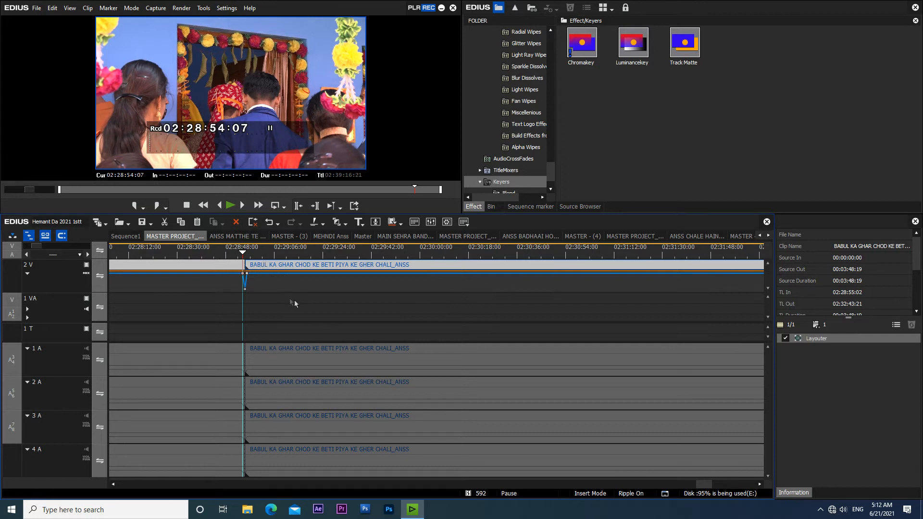
click(315, 308)
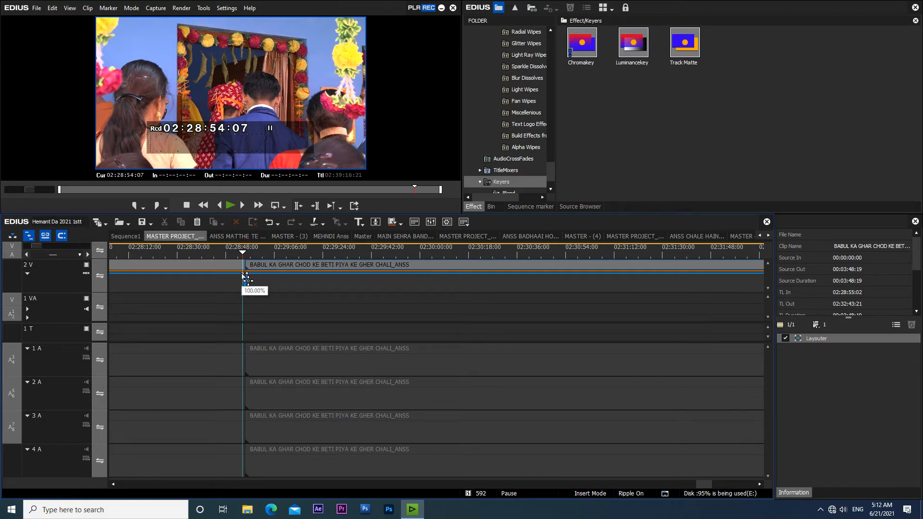
key(space)
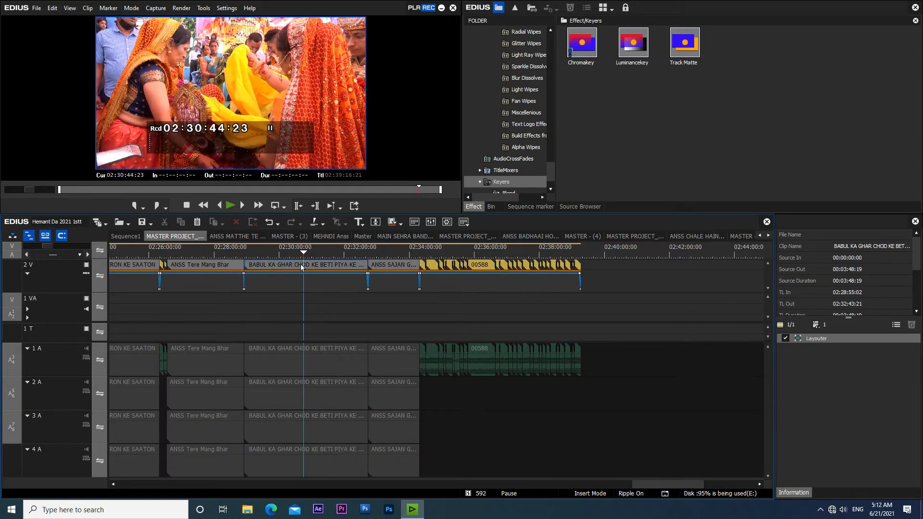
Step: Preview several points within the BABUL KA GHAR sequence and the middle of ANSS SAJAN GHAR JANA THA
click(385, 247)
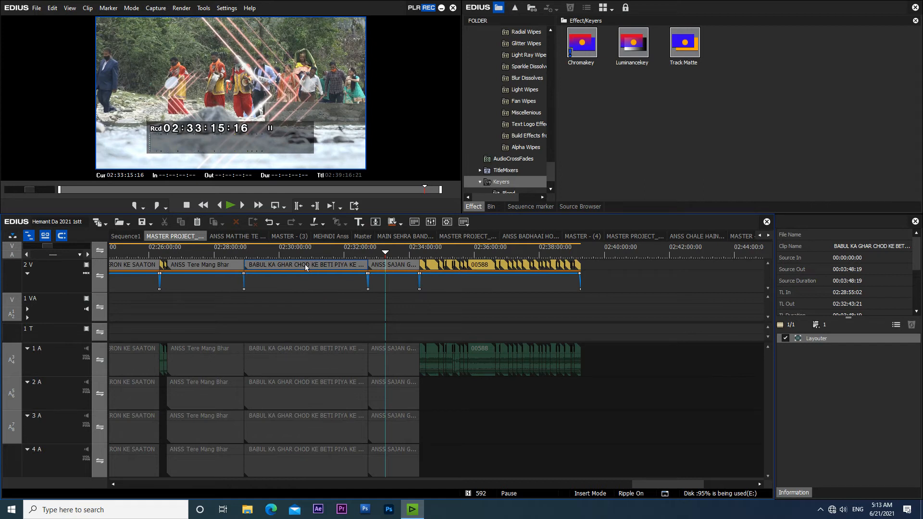
click(297, 247)
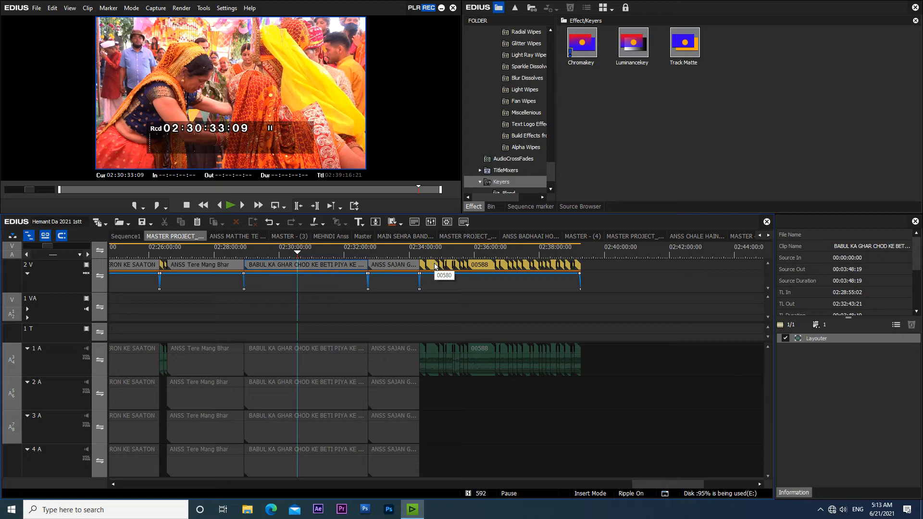
click(334, 253)
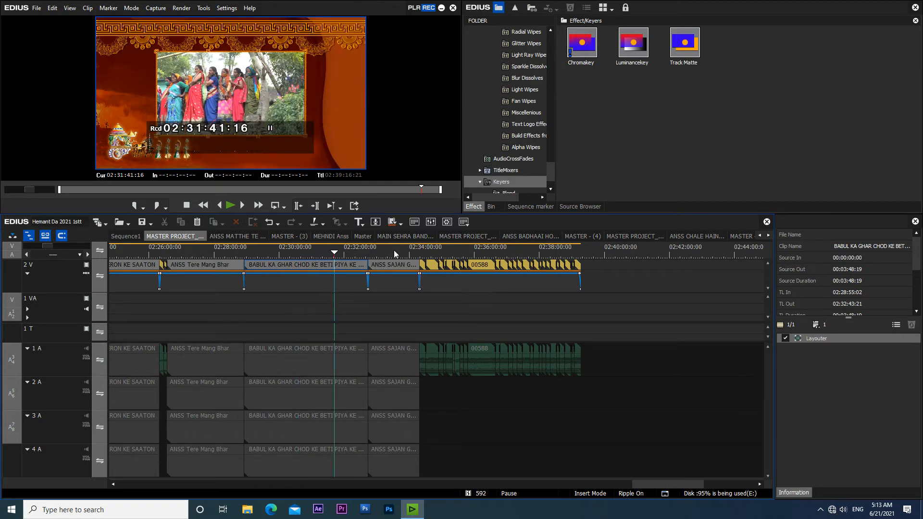
click(394, 250)
click(390, 251)
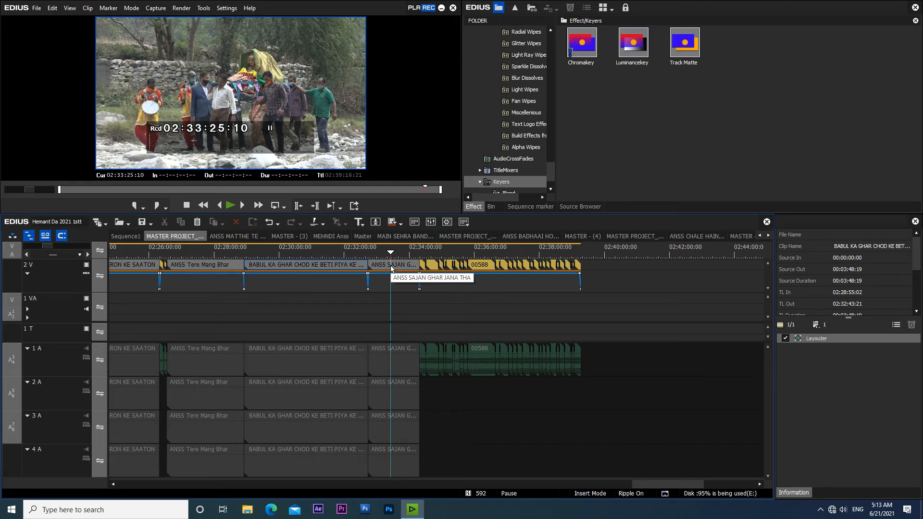
Step: Scrub from ANSS SAJAN GHAR JANA THA through the short clips around 00588 to the end of the timeline
drag(392, 256, 406, 257)
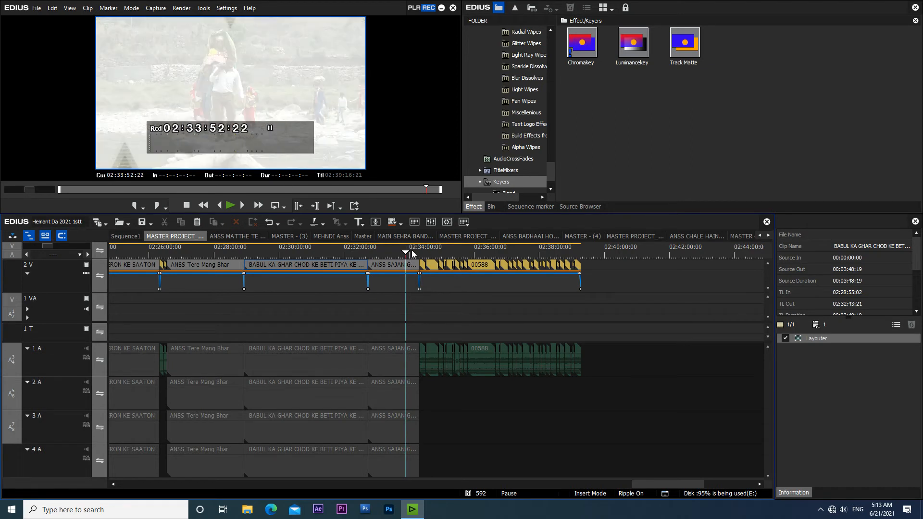
click(419, 251)
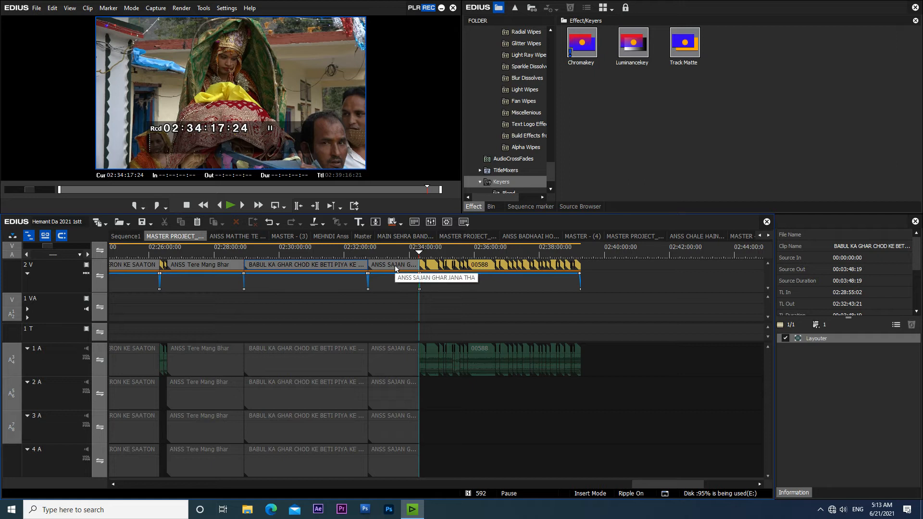
click(426, 253)
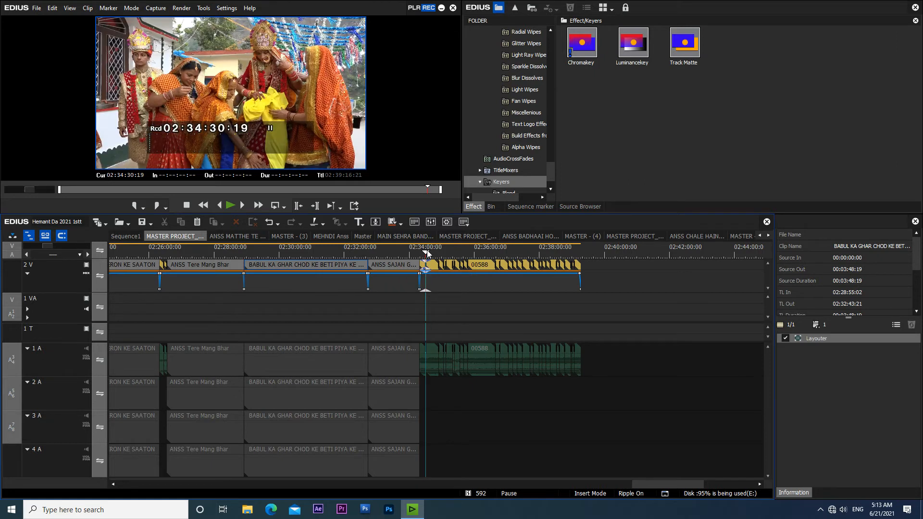
click(438, 253)
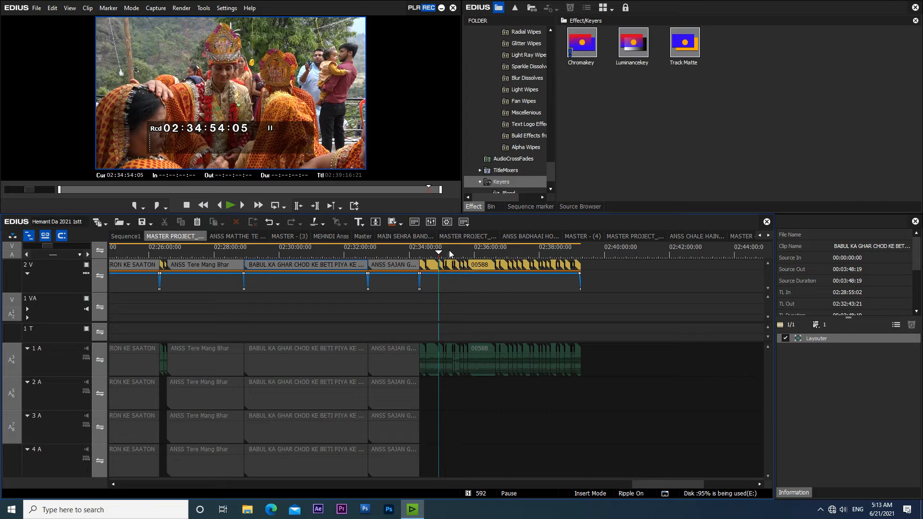
drag(454, 250, 579, 274)
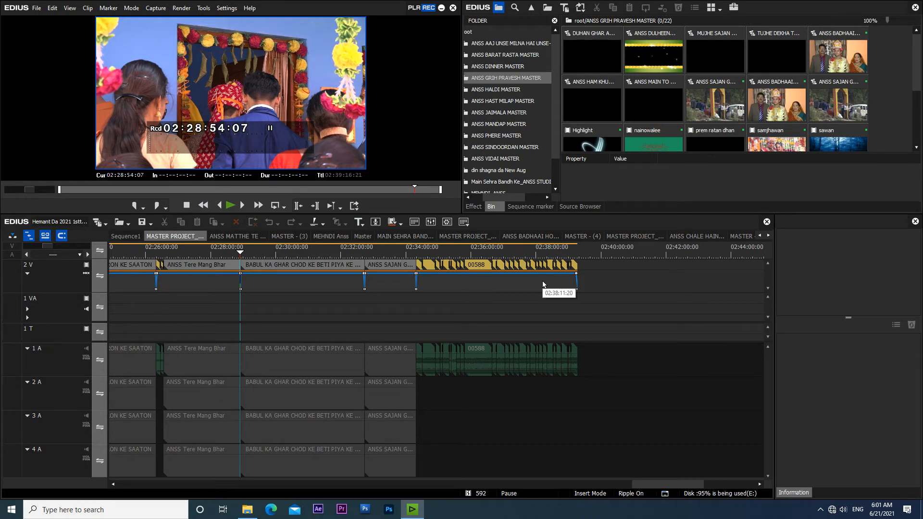
Step: Start opening another project and save the current wedding project first
click(129, 224)
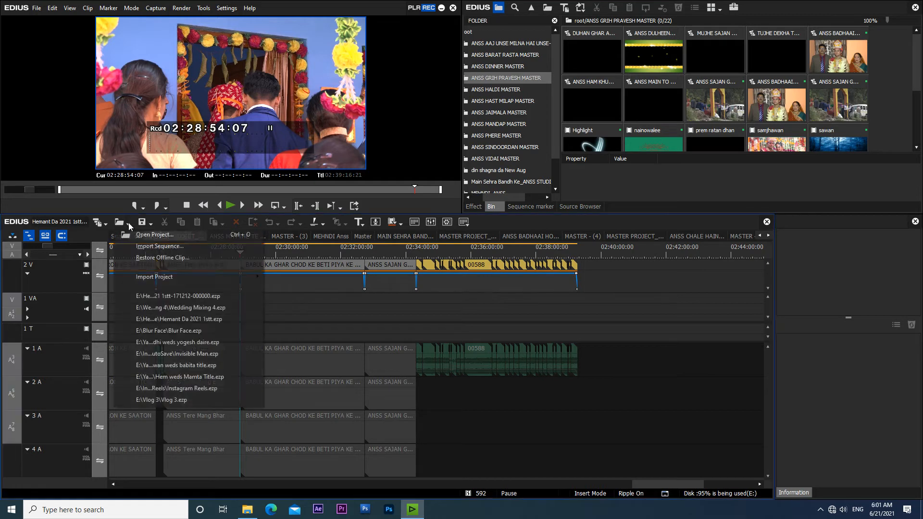
click(161, 246)
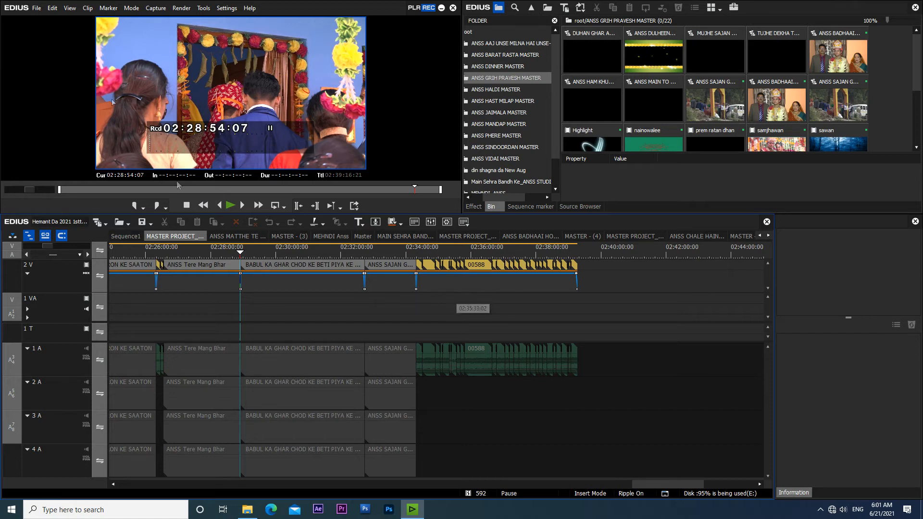
click(37, 8)
click(48, 32)
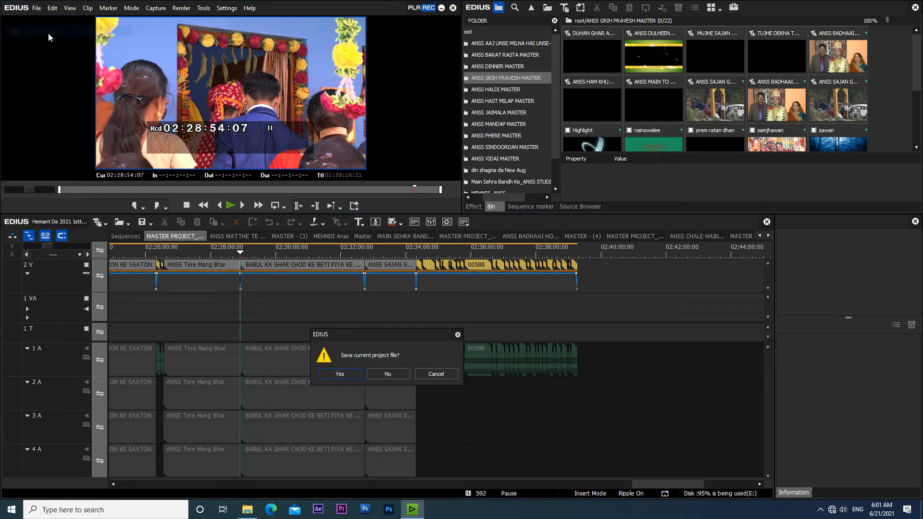
click(340, 374)
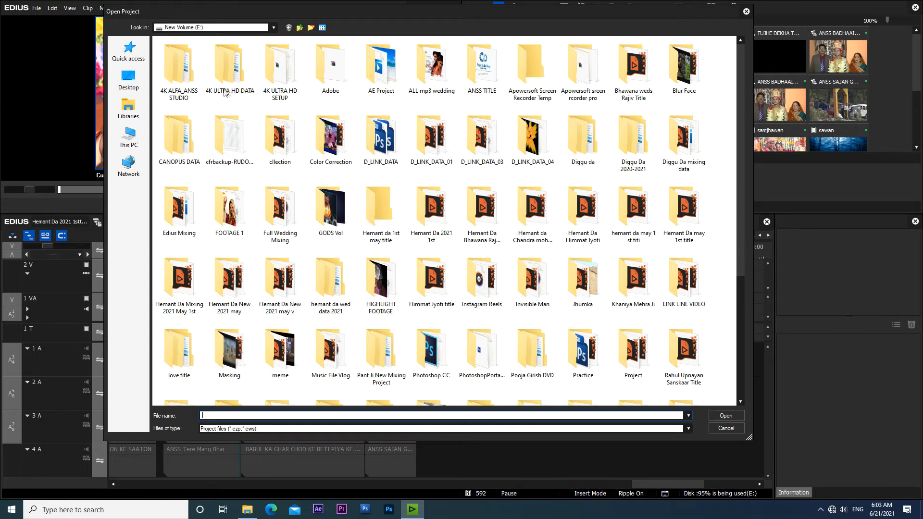
Step: Open the TITLE_ANSS 2 project from 4K ULTRA HD DATA, RETINA I MAGIC PROJECT HD, ANSS TITLE PROJECT
double_click(233, 72)
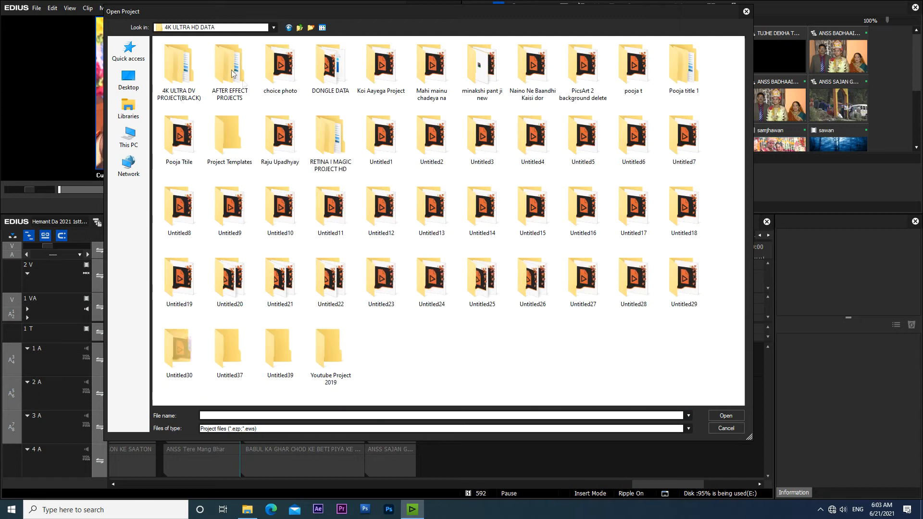
double_click(331, 138)
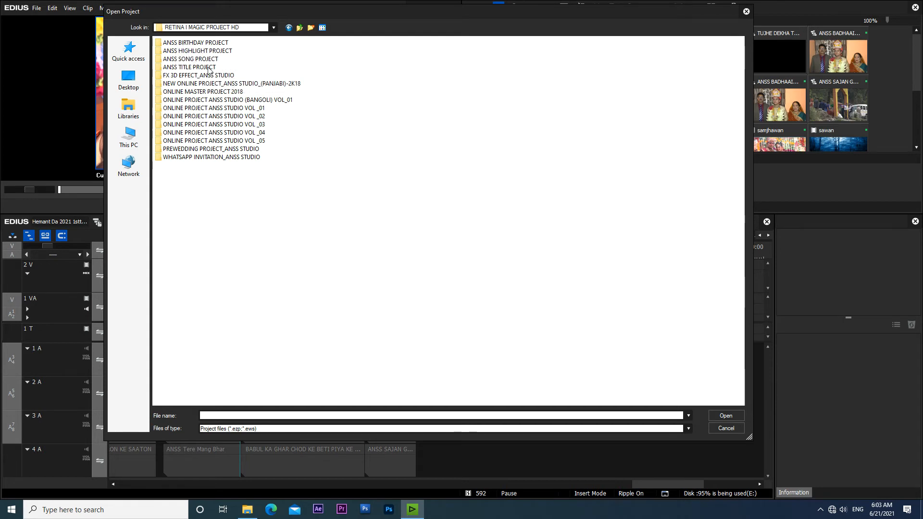
double_click(180, 67)
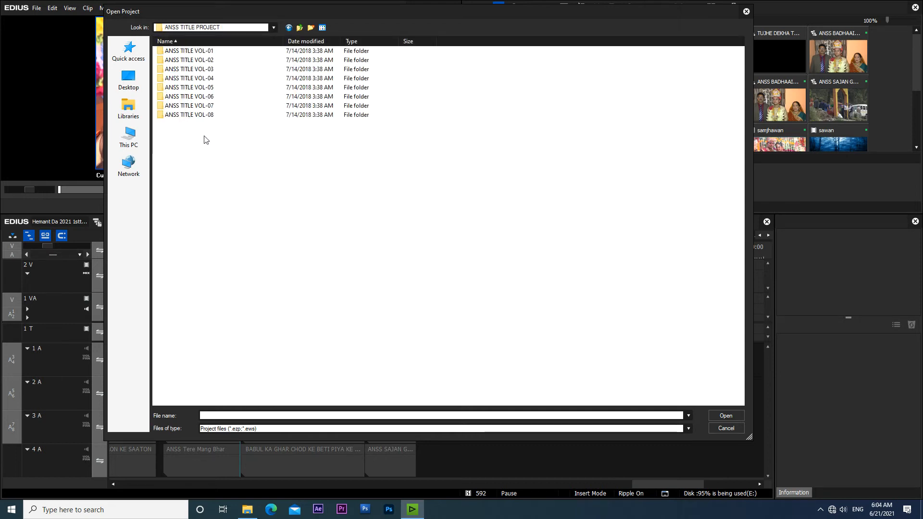
double_click(185, 52)
double_click(185, 60)
double_click(183, 60)
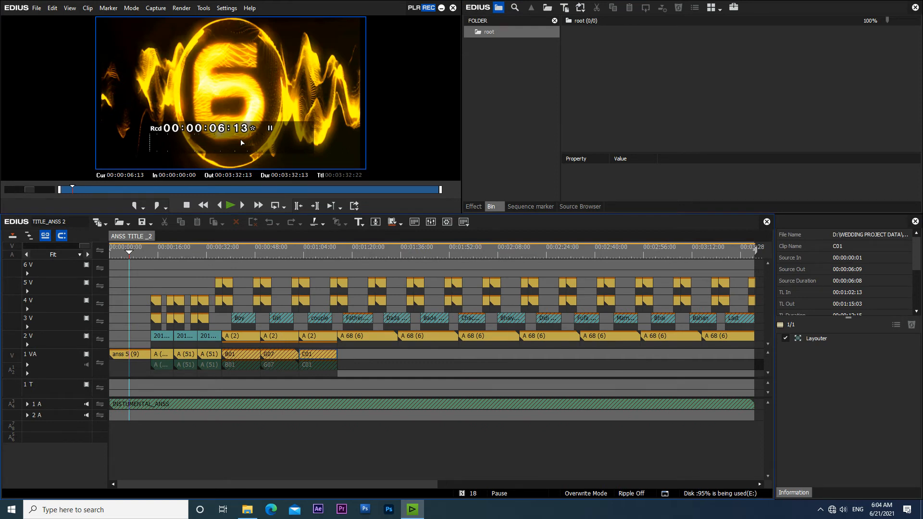
click(160, 250)
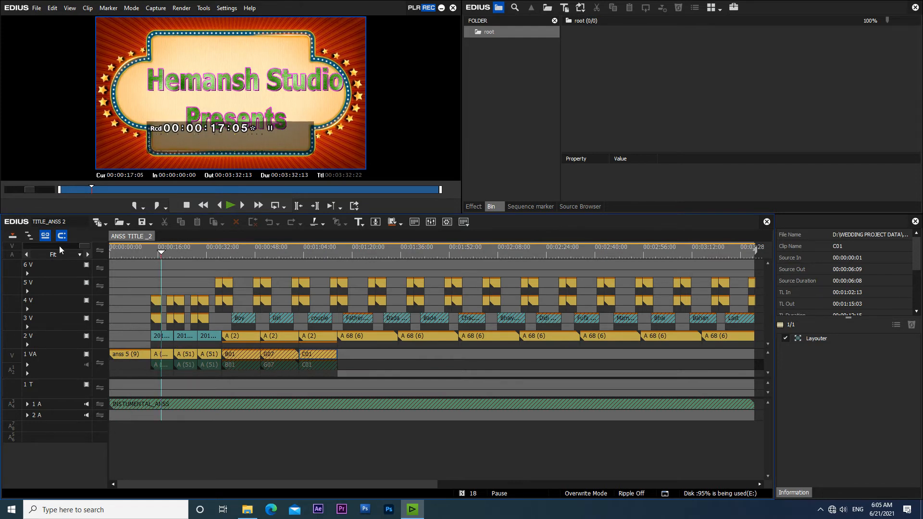
drag(60, 246, 44, 247)
drag(201, 483, 179, 487)
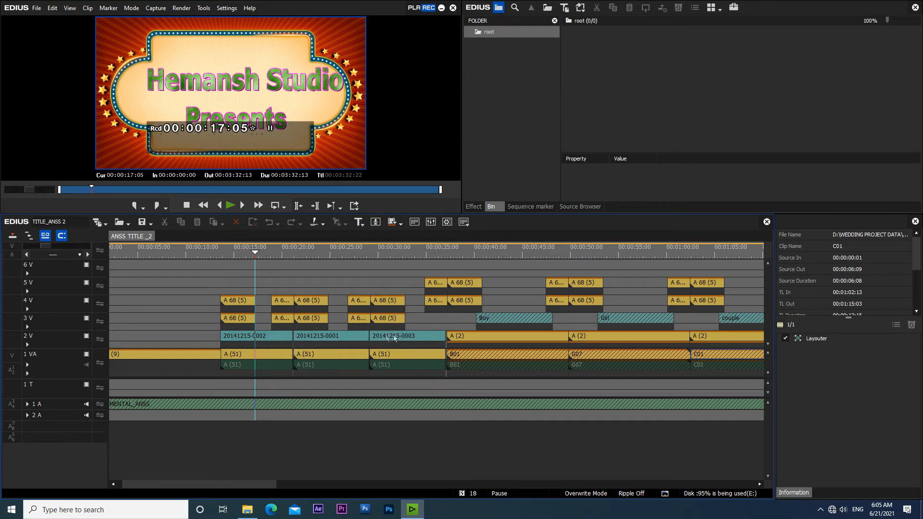
click(247, 335)
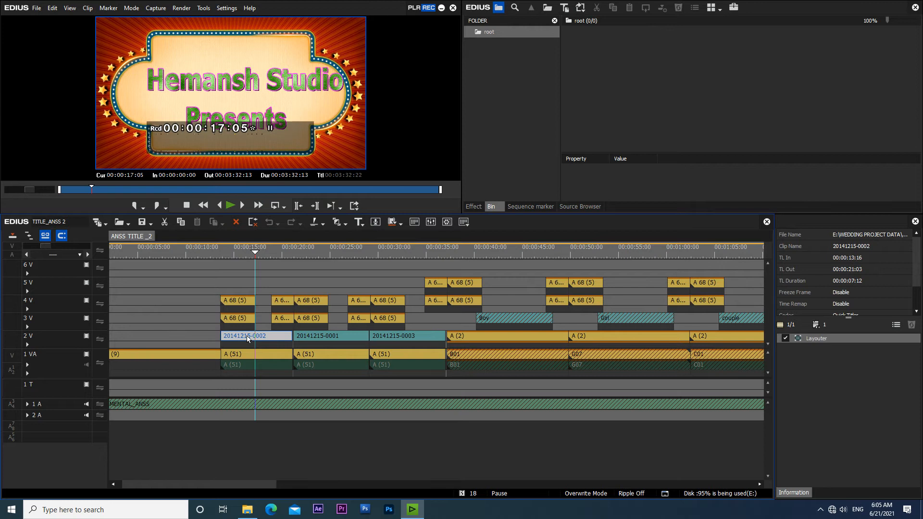
double_click(247, 336)
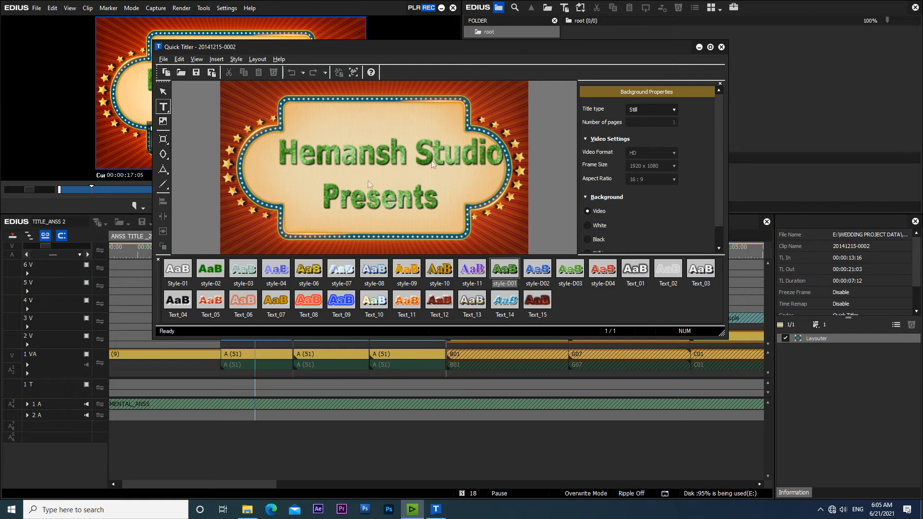
Step: Change the studio name in the title's upper line to "Kamal Studio" and save the title back to the timeline
click(405, 154)
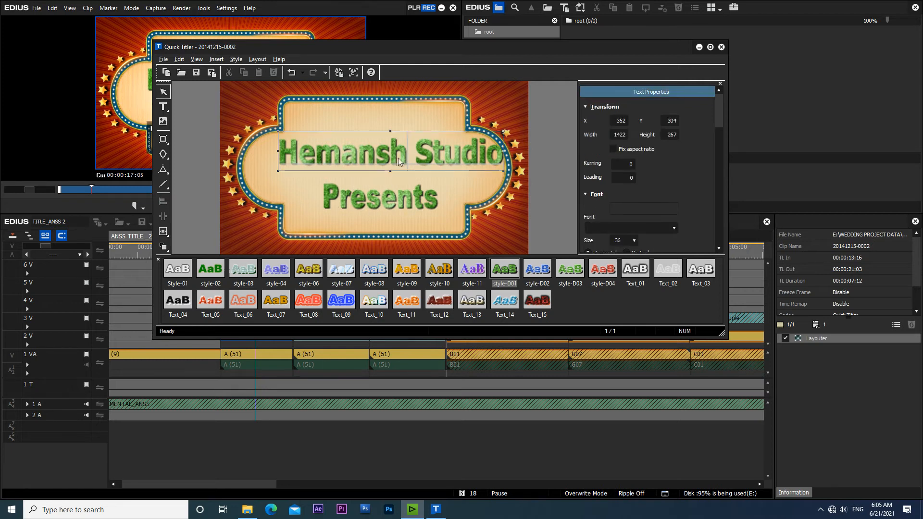
drag(408, 153, 280, 157)
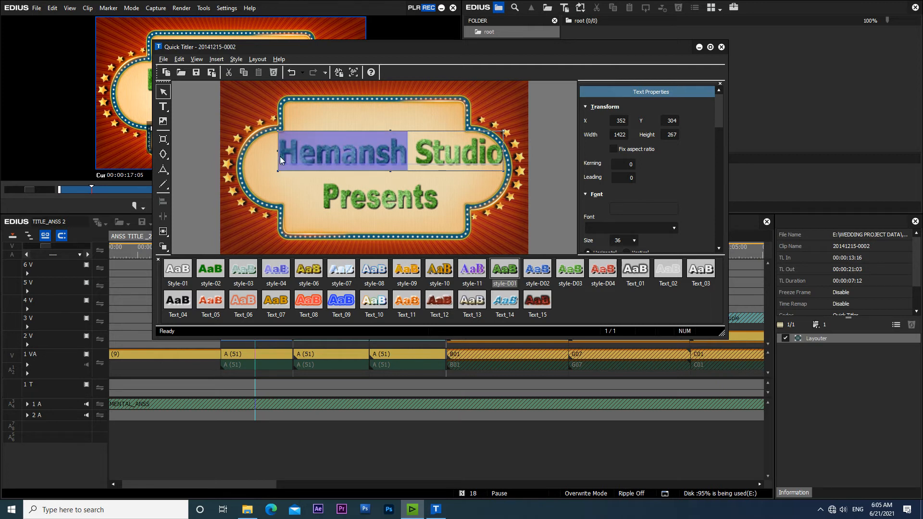
click(410, 155)
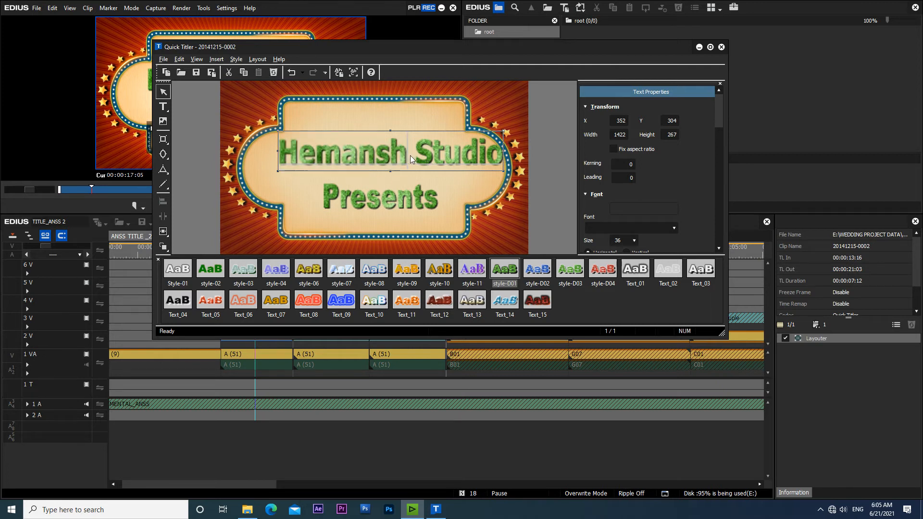
drag(409, 154, 279, 155)
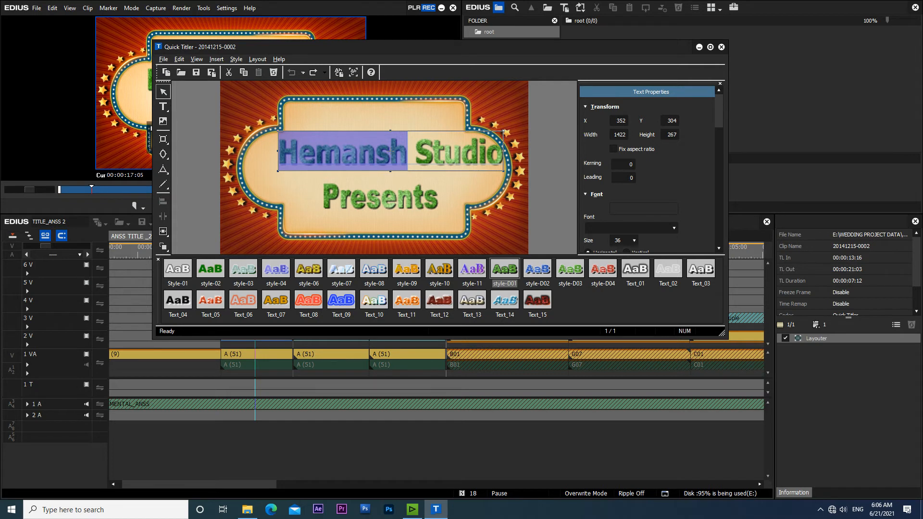
text(Kamal)
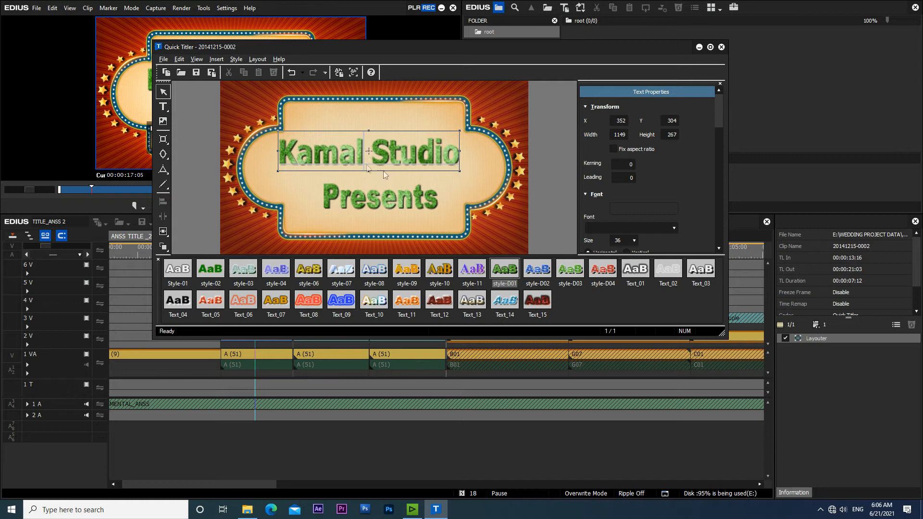
click(722, 48)
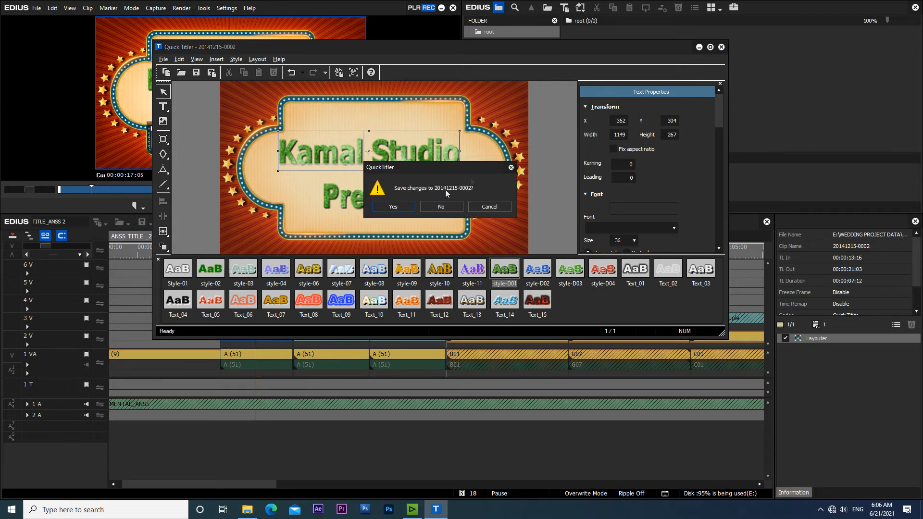
click(390, 205)
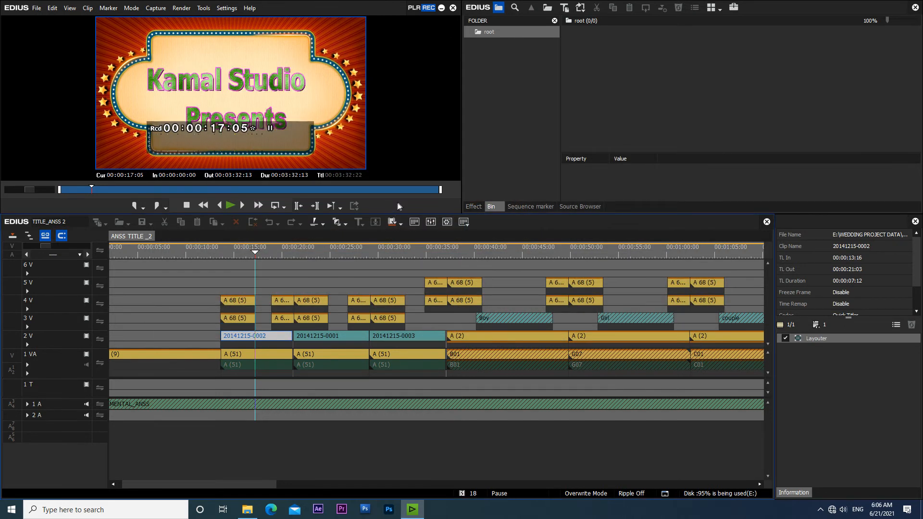
click(262, 252)
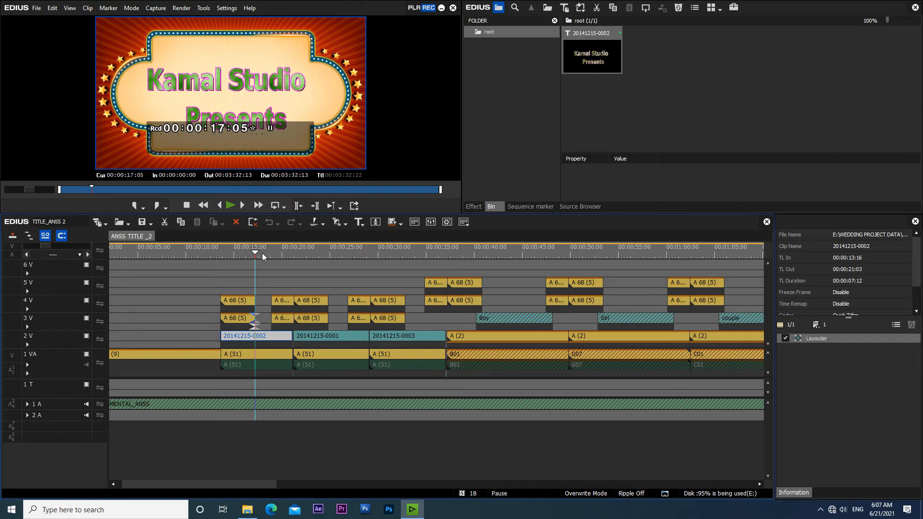
drag(266, 254, 266, 257)
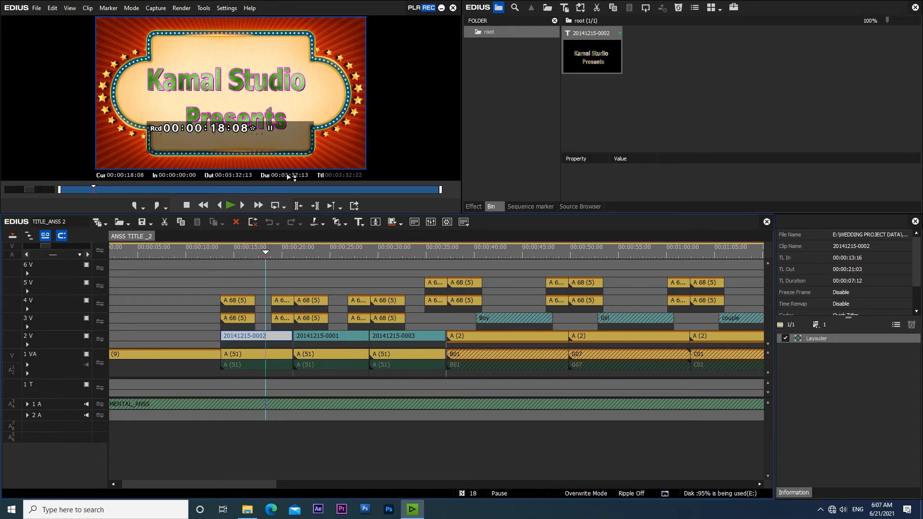
click(334, 256)
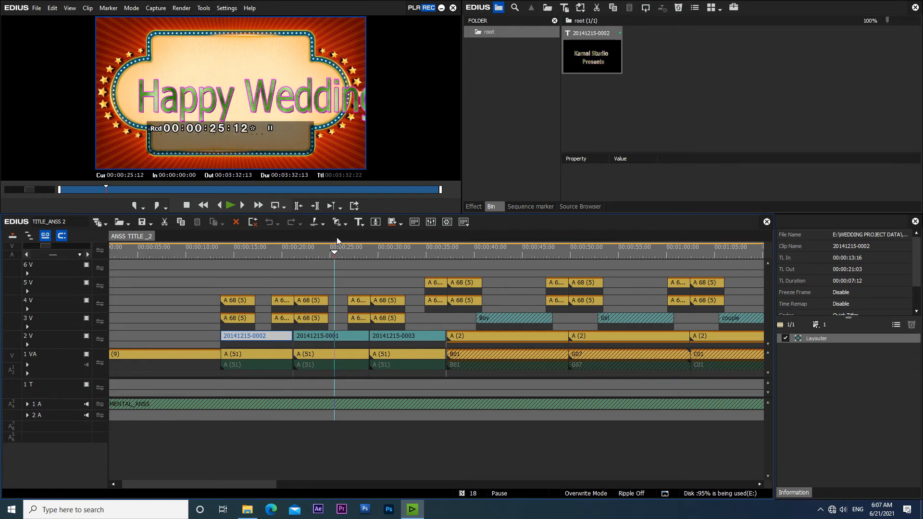
click(406, 254)
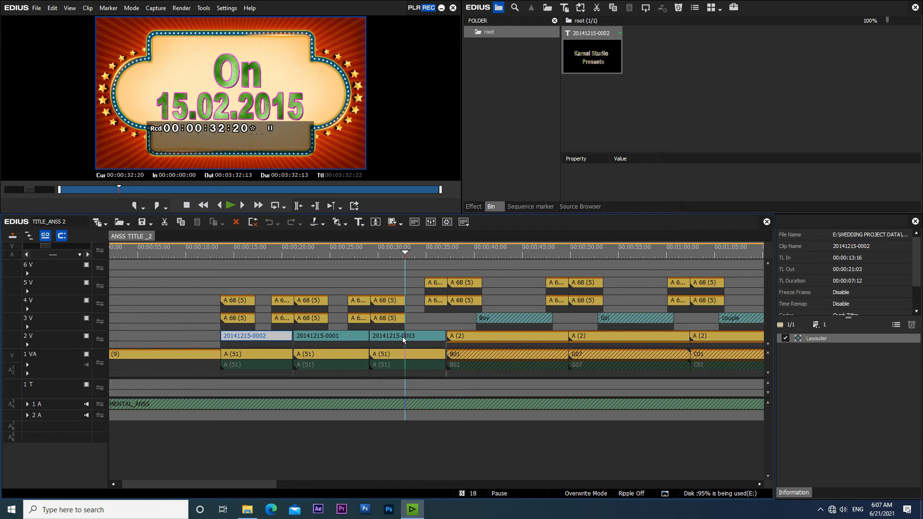
click(419, 336)
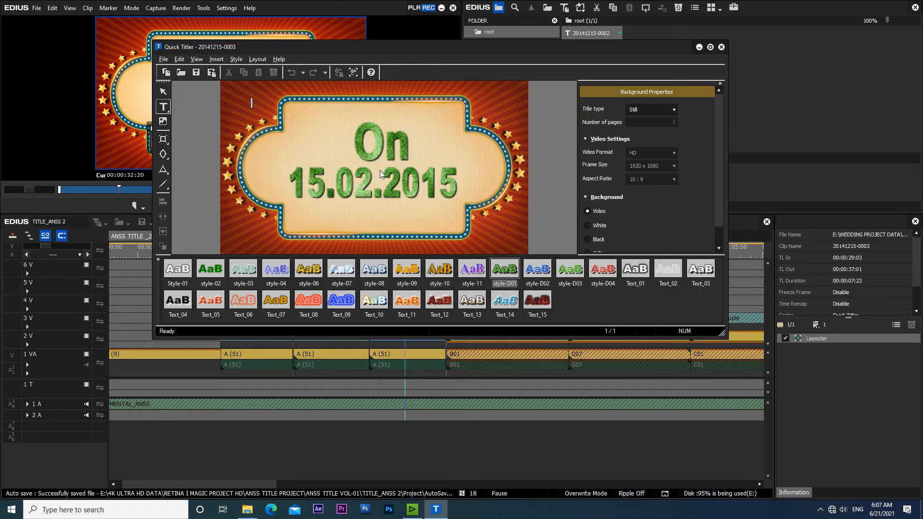
Step: Change the title's date line to 23.04.2021 and save the title back to the timeline
click(325, 186)
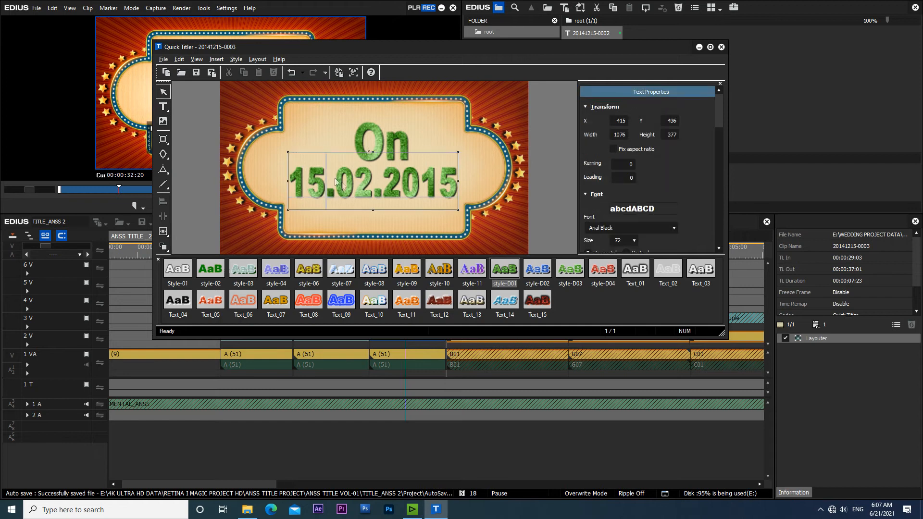
drag(334, 186, 287, 187)
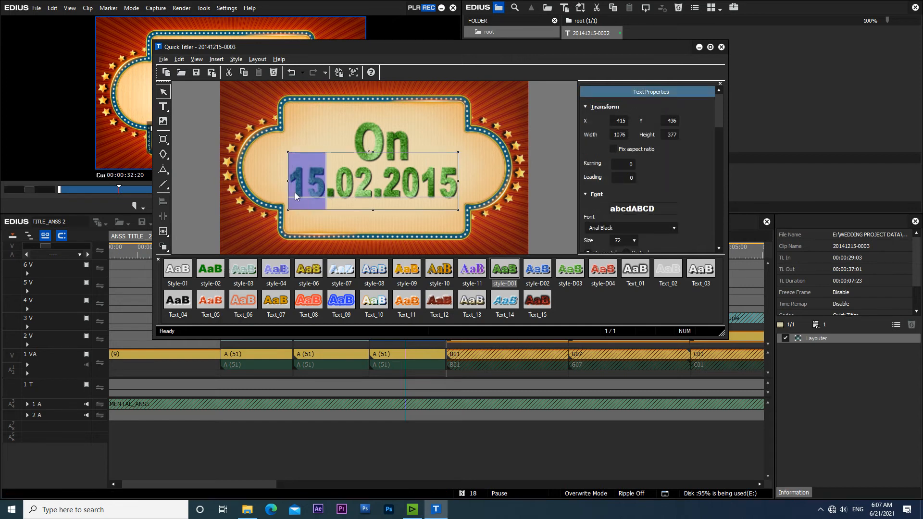
text(23)
click(371, 190)
key(BackSpace)
text(4)
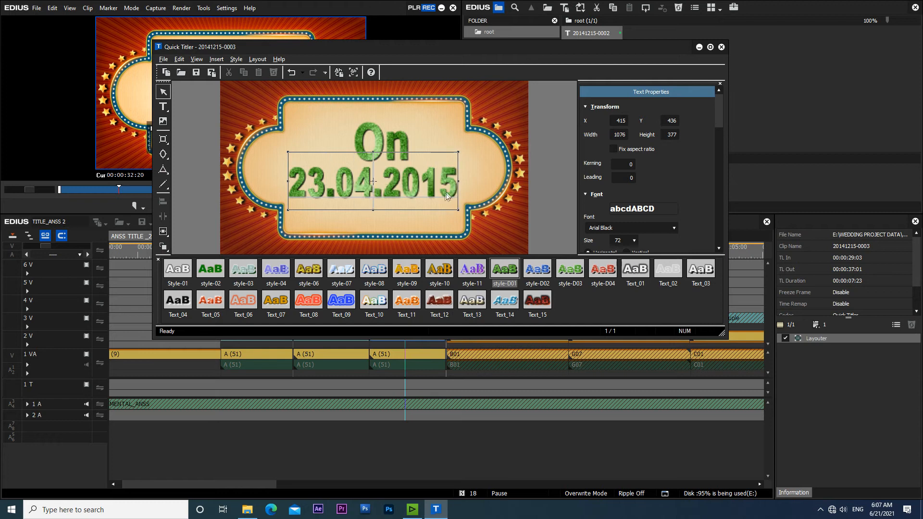
key(BackSpace)
key(BackSpace)
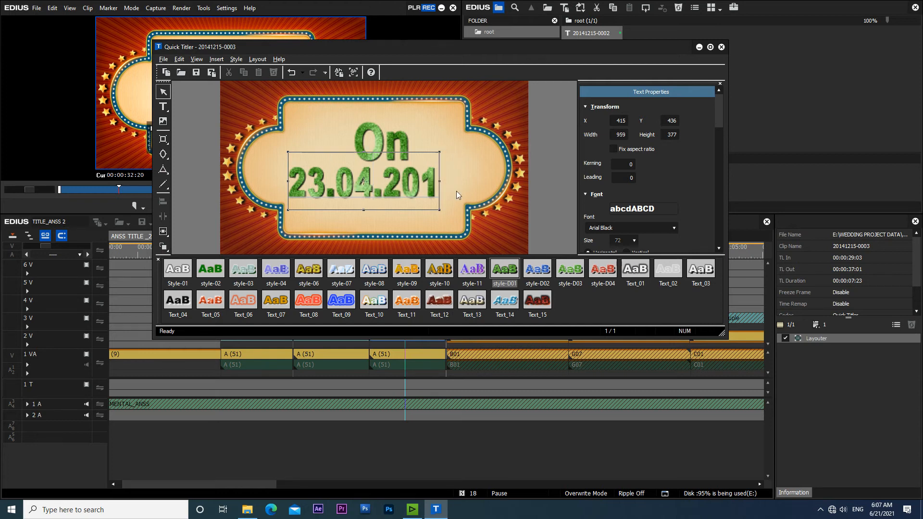
text(21)
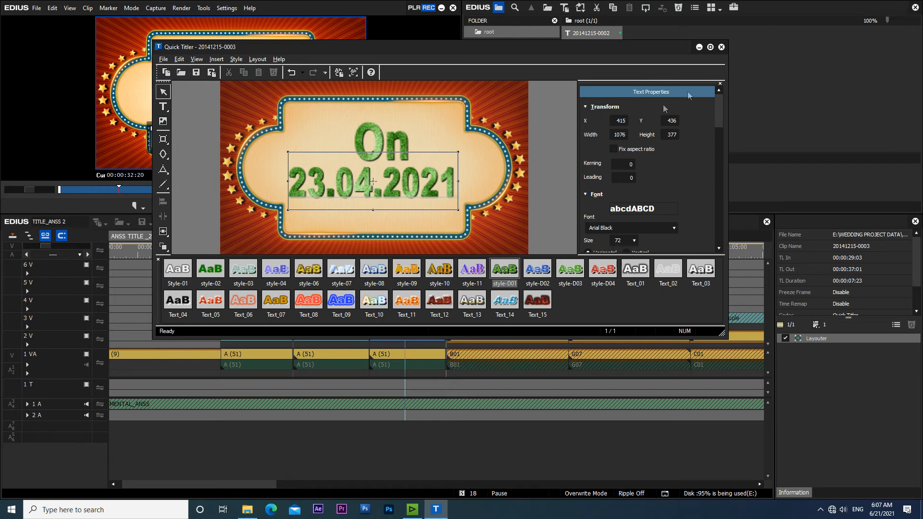
click(722, 46)
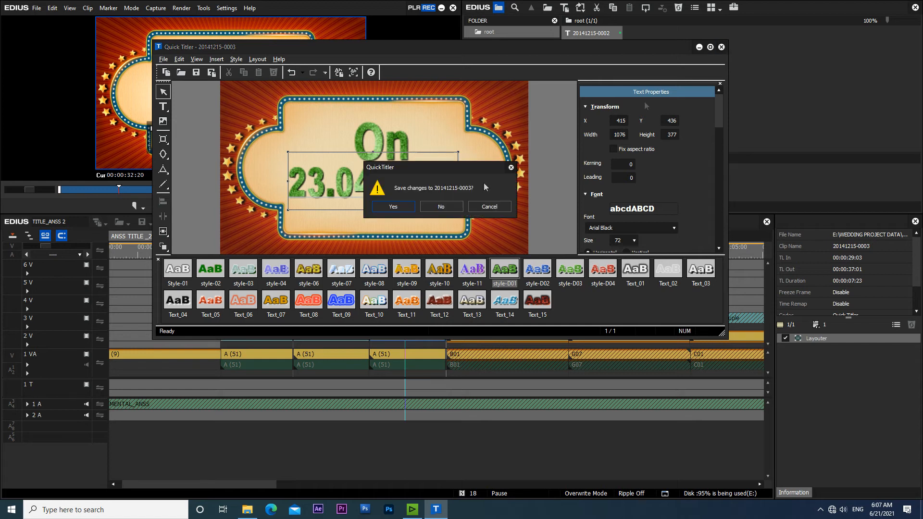
click(393, 207)
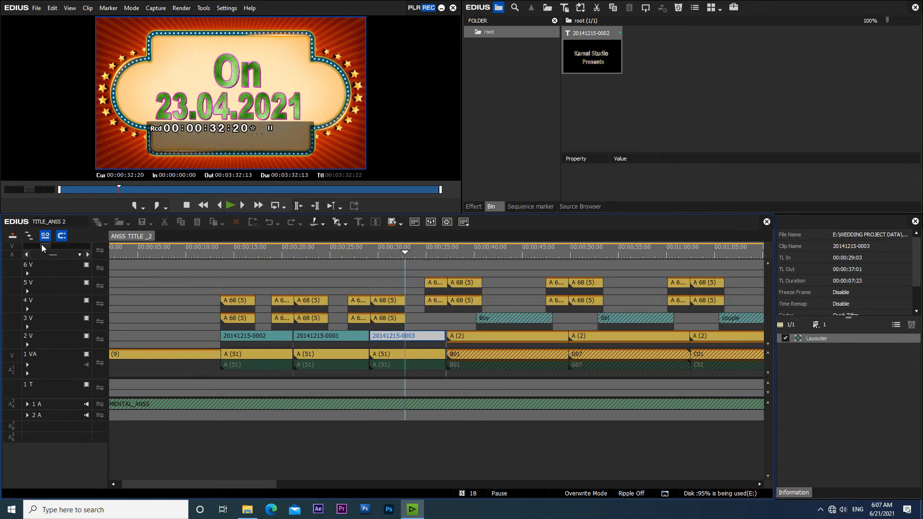
Step: Preview the section at 00:00:41:20 and check which source file the Boy title clip on track 3 V is missing
drag(244, 483, 268, 483)
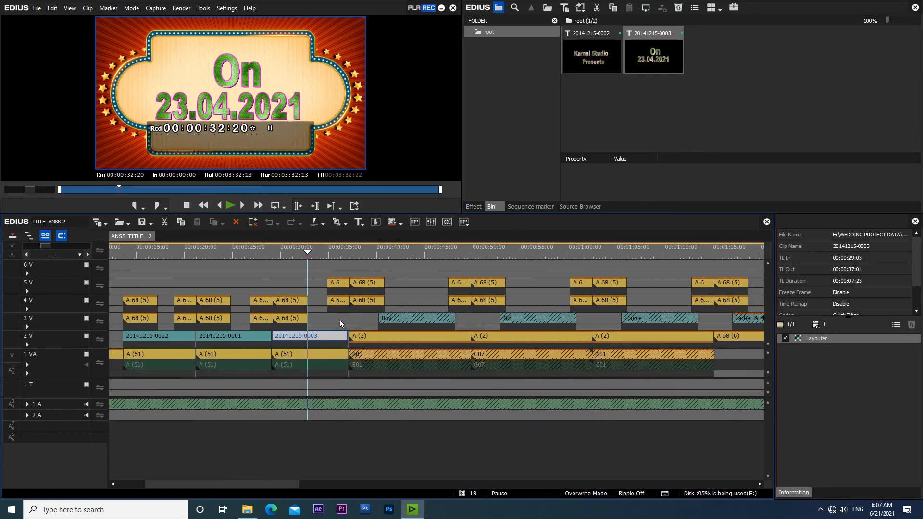
click(393, 249)
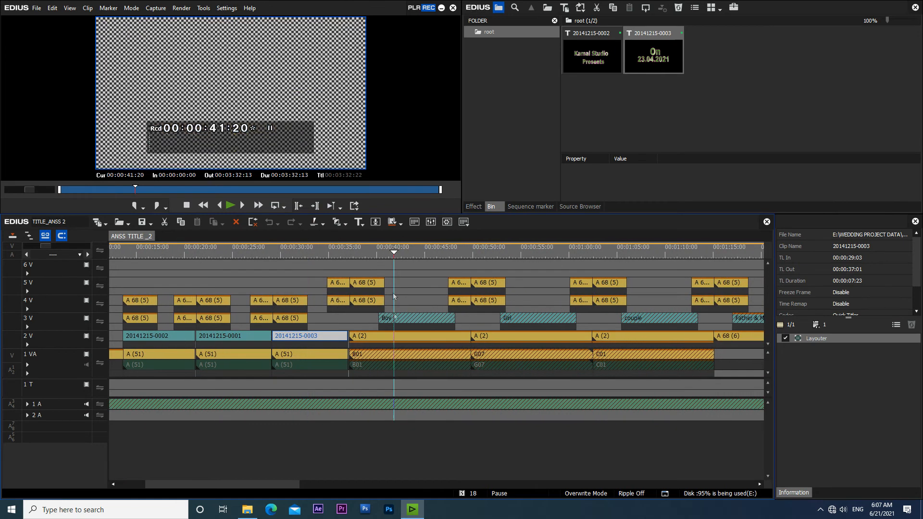
scroll(409, 319, down, 1)
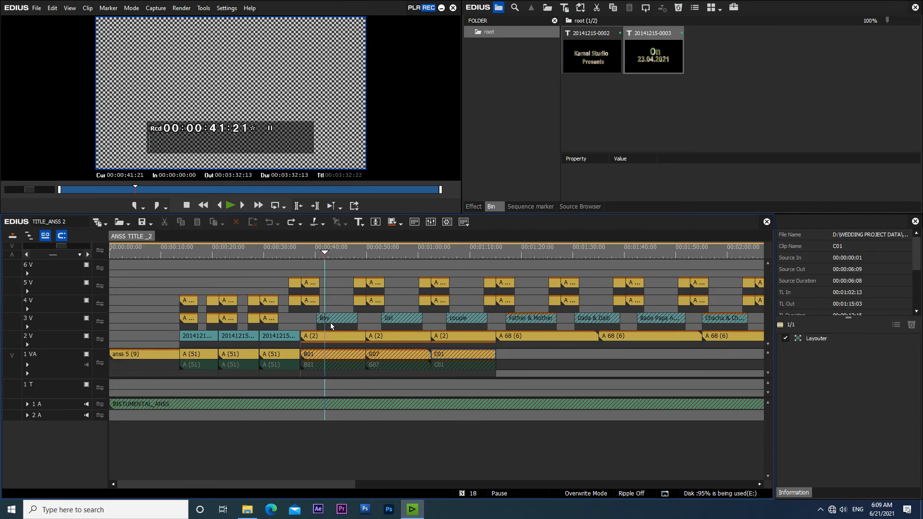
double_click(332, 323)
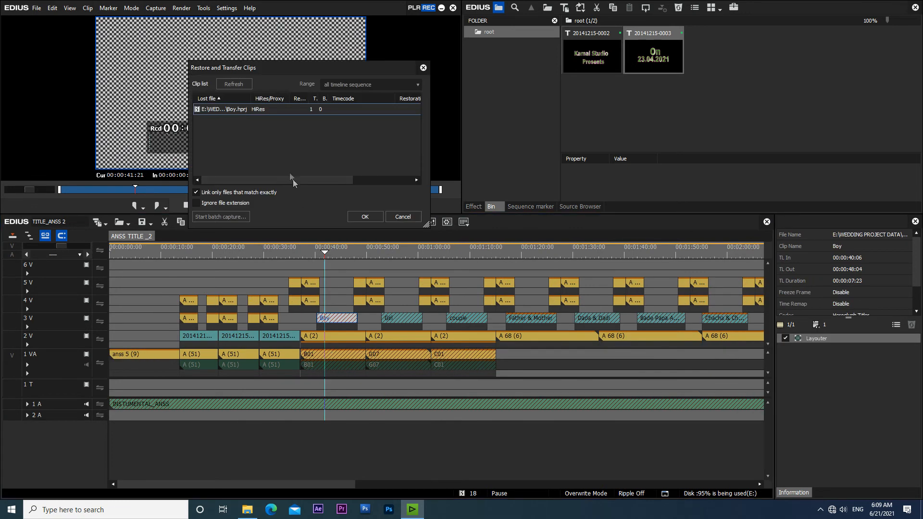
click(403, 217)
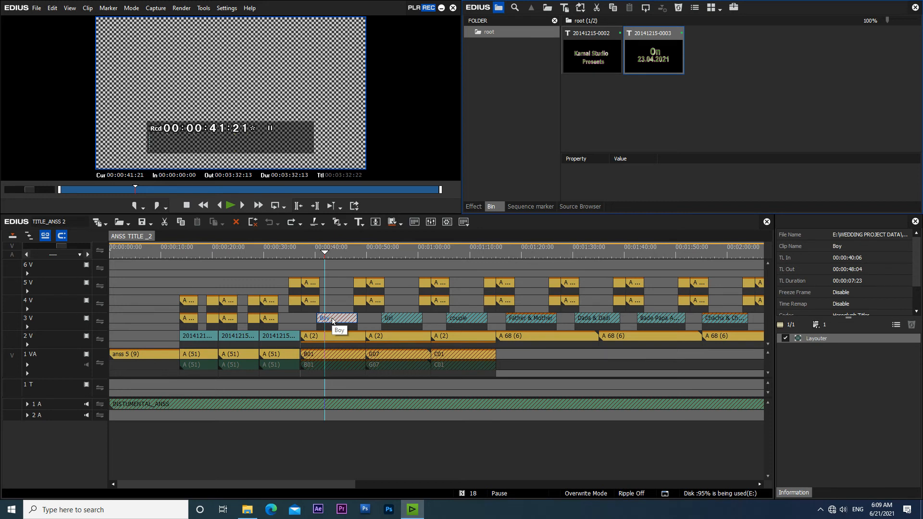
double_click(333, 321)
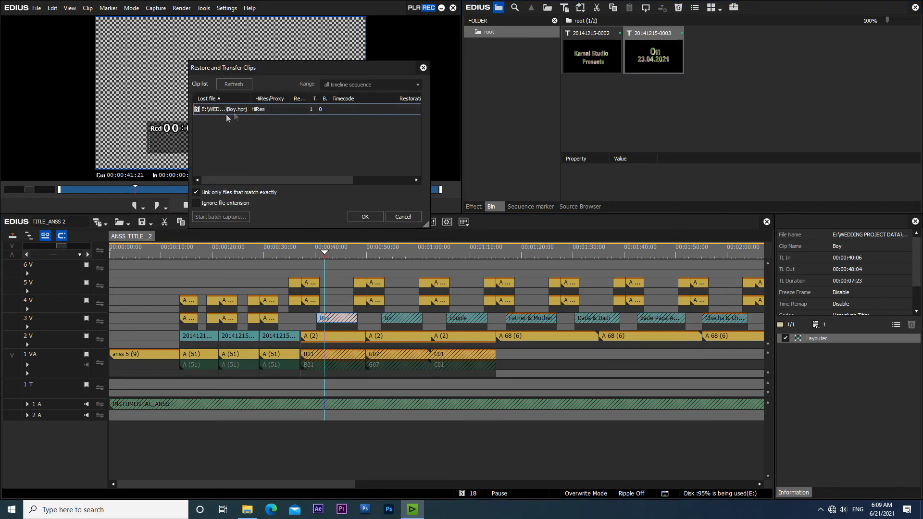
click(404, 217)
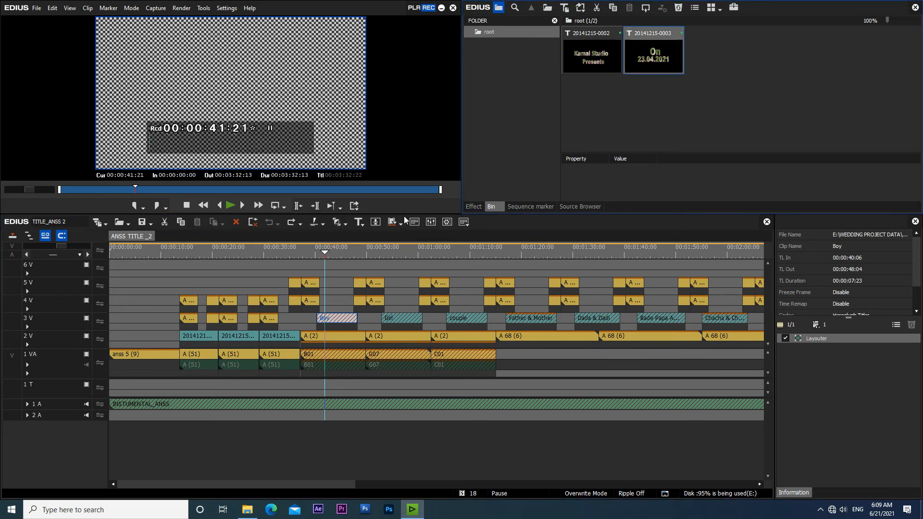
Step: Add a new title to the bin containing the groom's name and set its font size to 200
right_click(634, 93)
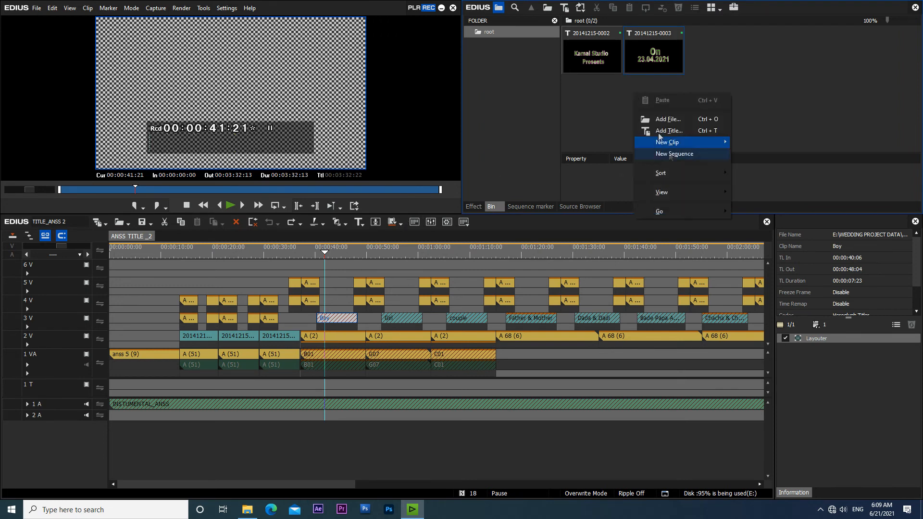
click(674, 132)
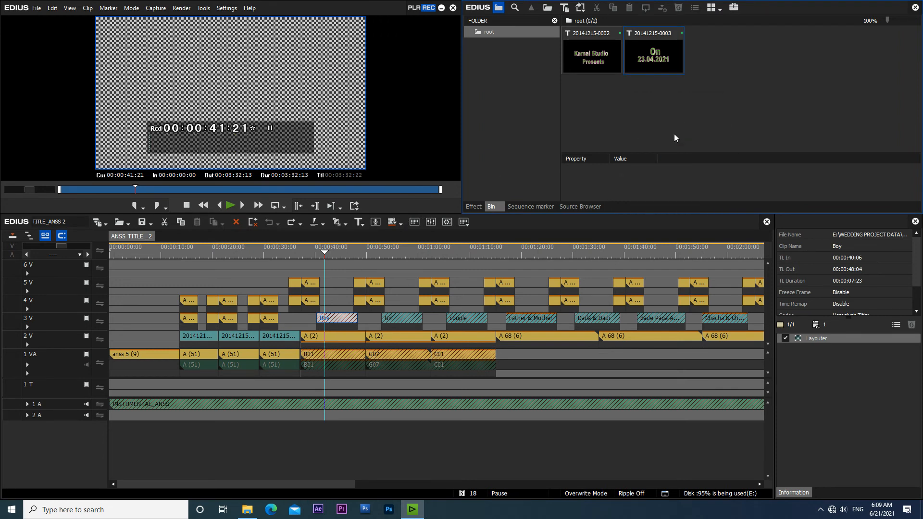
click(314, 145)
text(Kamal)
key(Escape)
drag(718, 120, 718, 142)
drag(625, 128, 566, 132)
text(200)
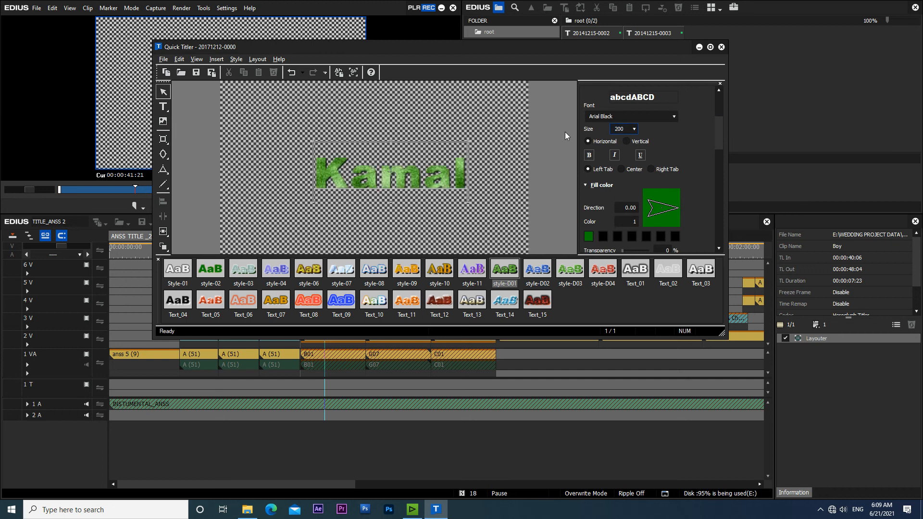
Step: Center the name text on the screen and save the new title to the bin
click(163, 233)
click(163, 233)
click(194, 232)
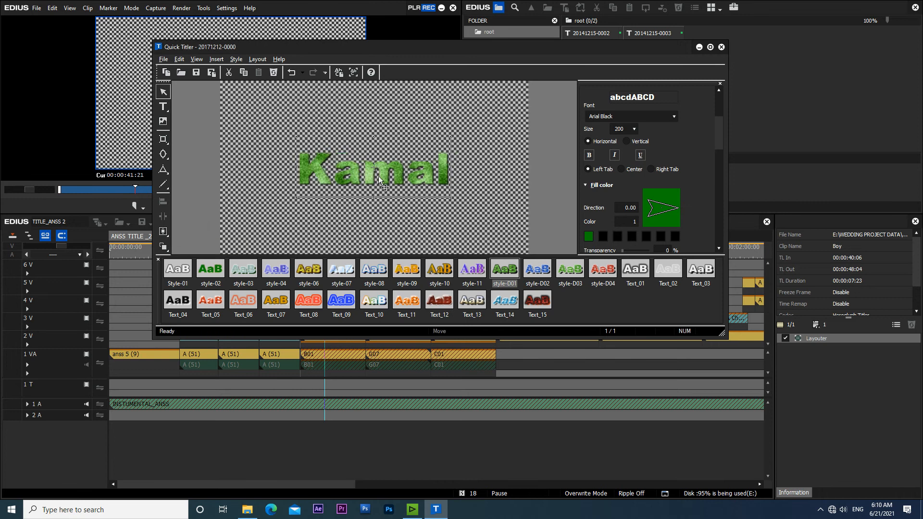
click(165, 233)
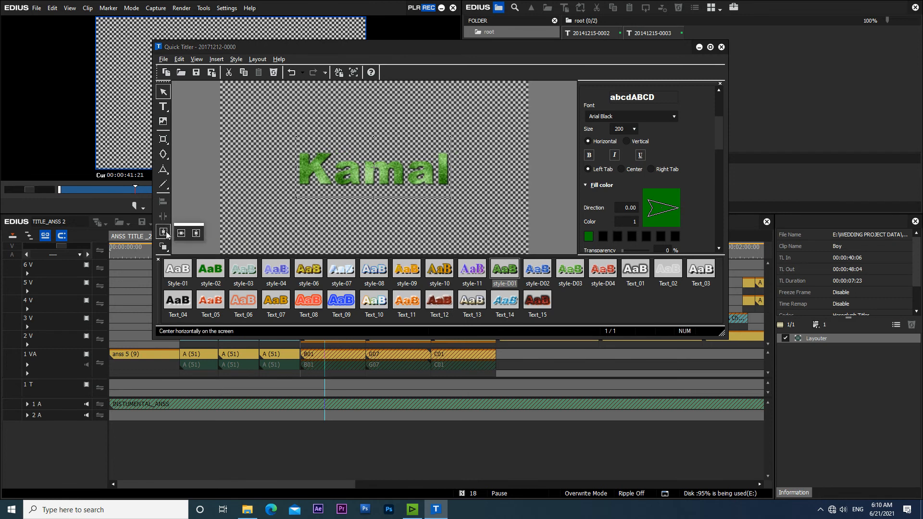
click(197, 234)
click(721, 46)
click(386, 212)
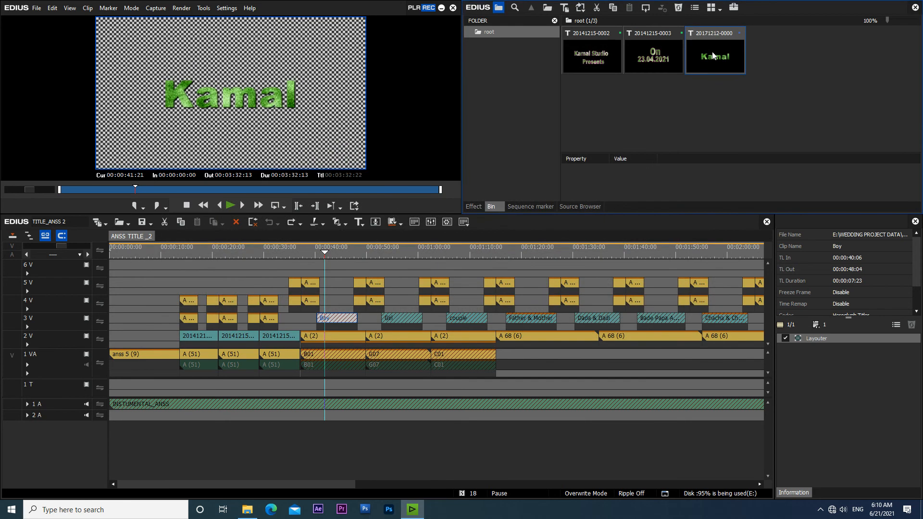
Step: Copy the new name title from the bin and replace the Boy clip on track 3 V with it
right_click(707, 59)
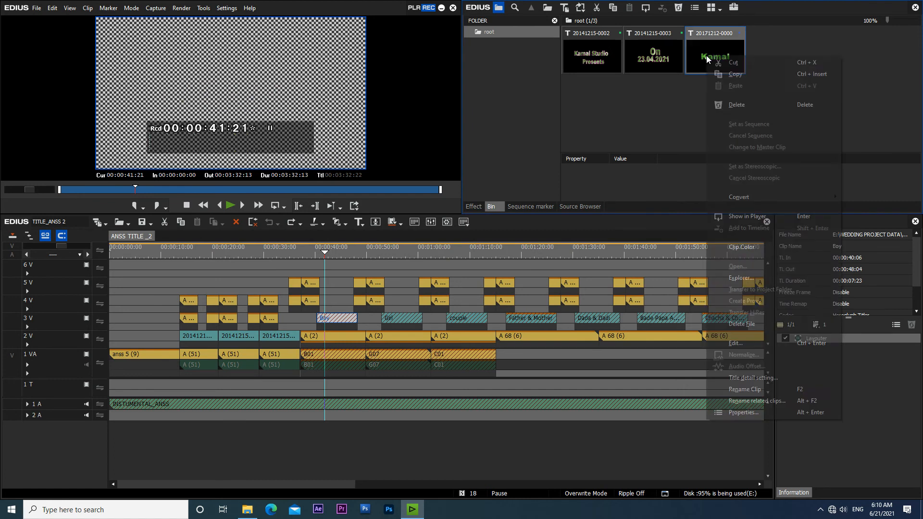
click(729, 75)
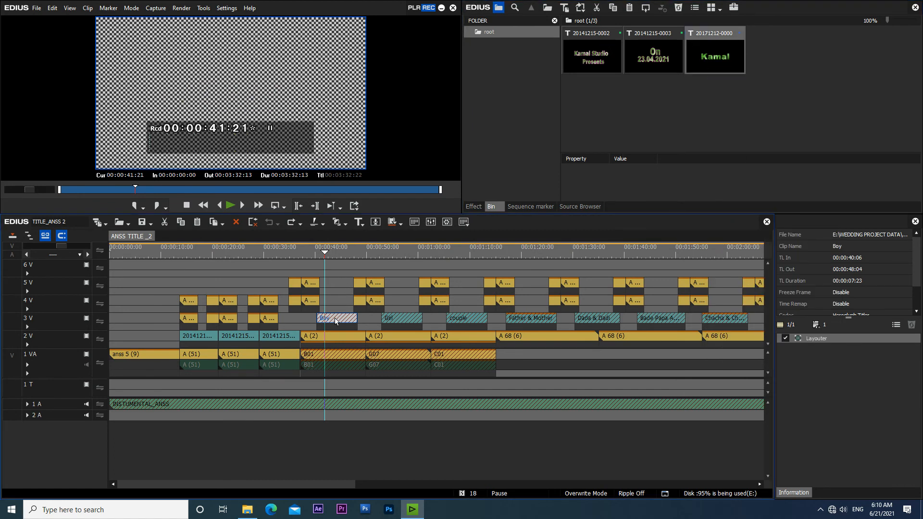
key(shift+r)
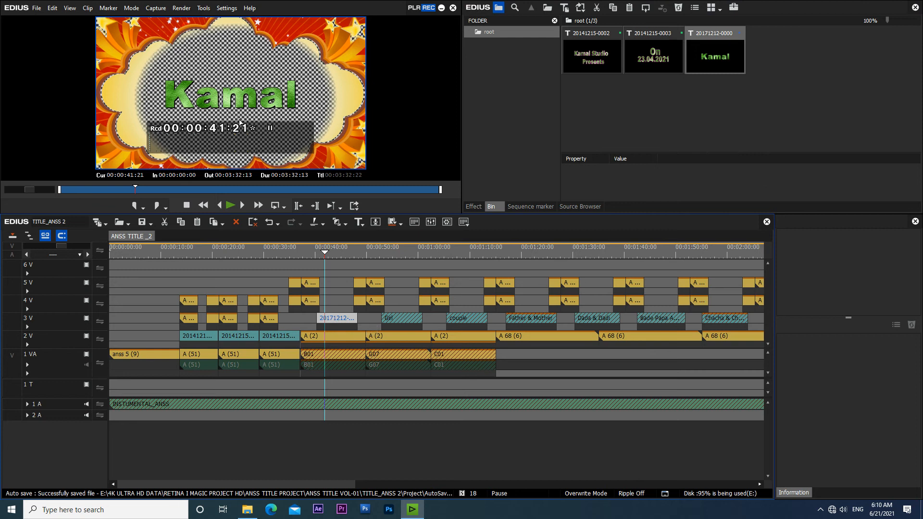
Step: Relink the missing B01 clip on track 1 VA to clip B3 from the Clips folder, listing all file types
double_click(322, 360)
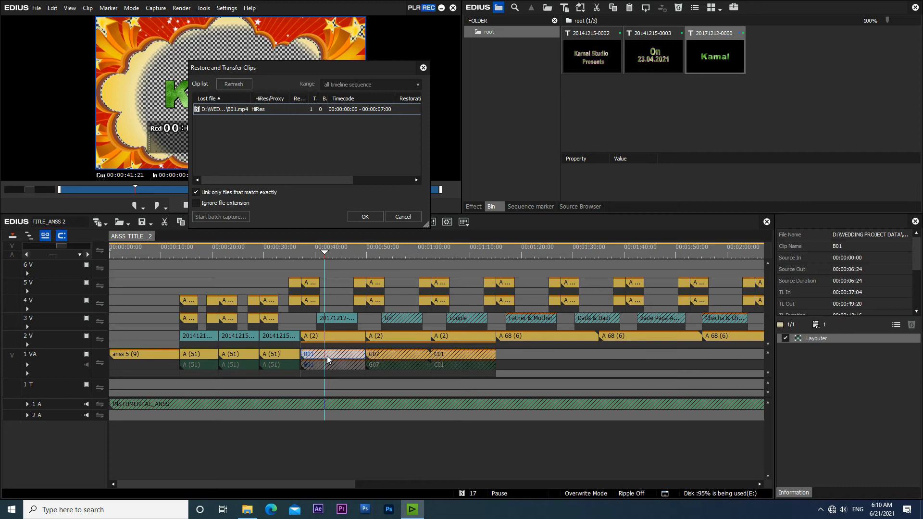
click(233, 111)
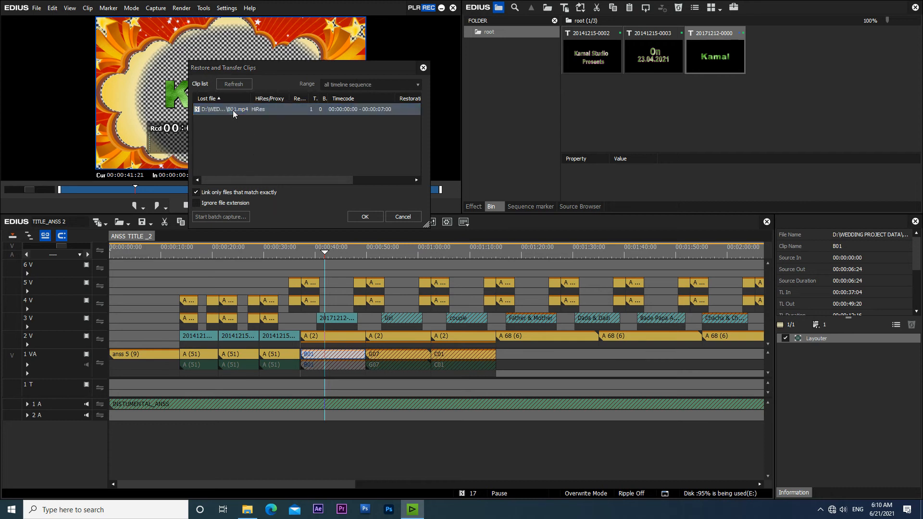
double_click(233, 111)
click(294, 335)
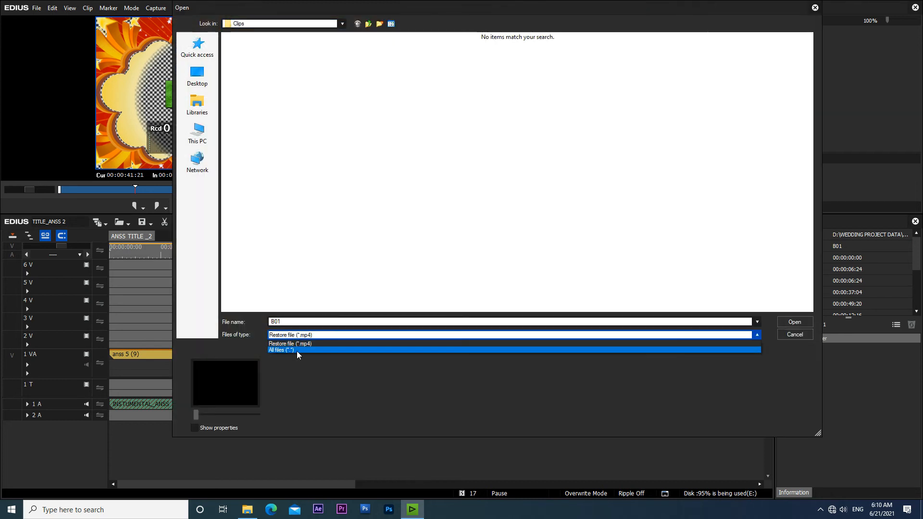
click(297, 351)
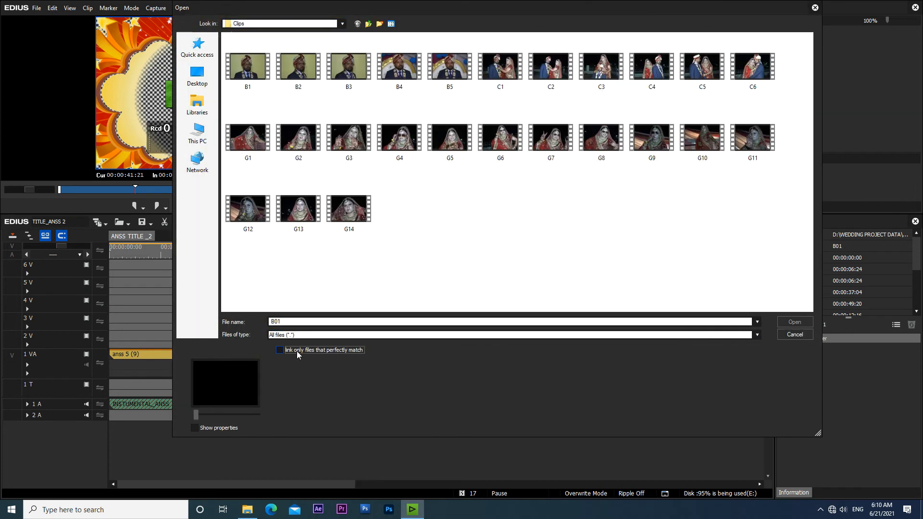
click(300, 70)
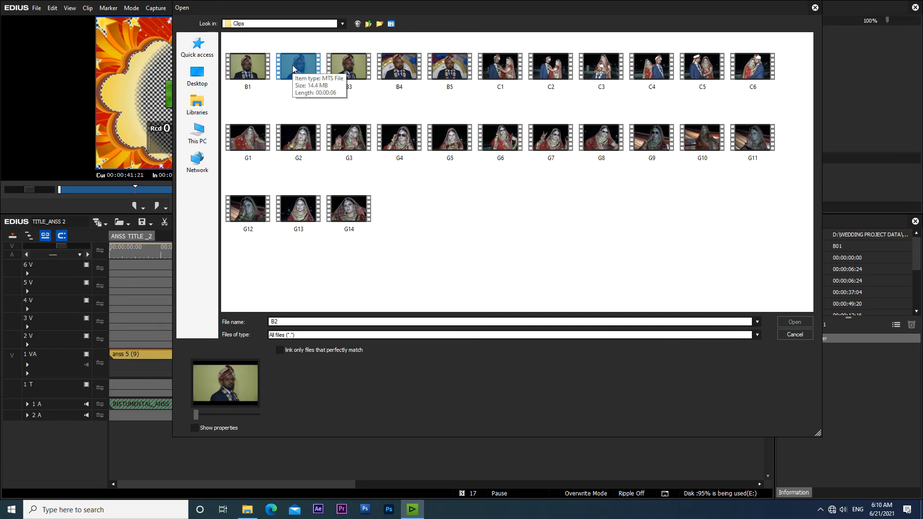
double_click(345, 63)
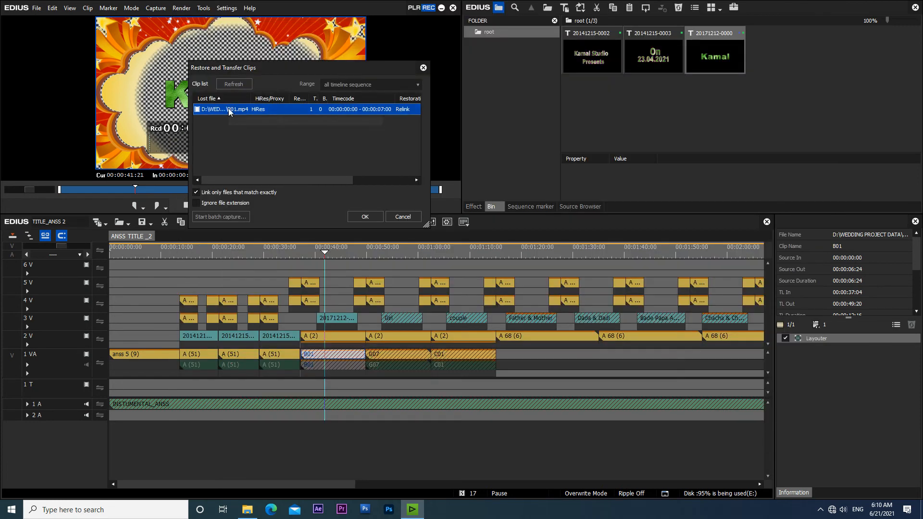
click(363, 217)
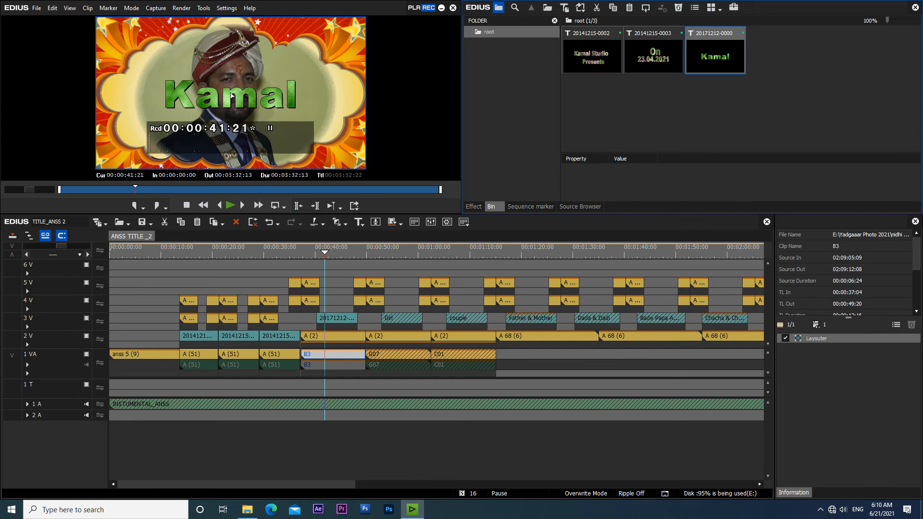
Step: Move the groom's name in the track 3 V title to the lower part of the frame, save it and check it full screen
click(335, 319)
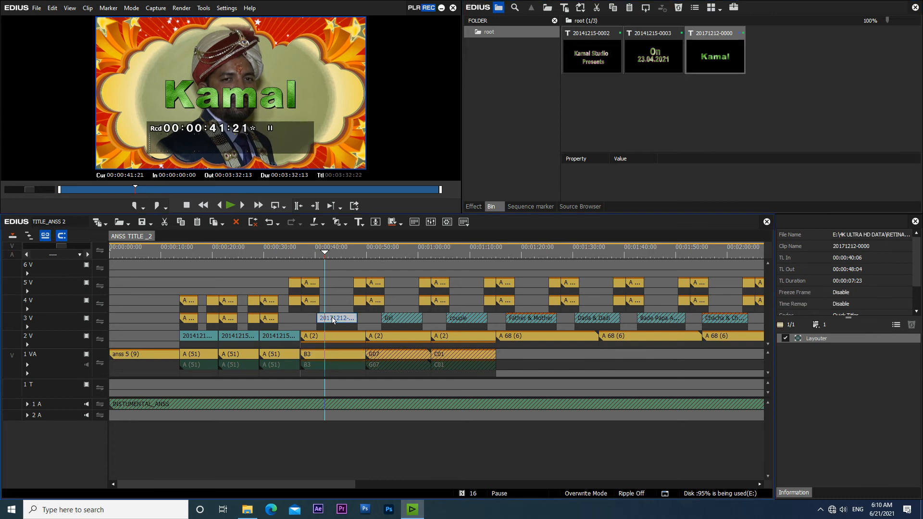
double_click(335, 319)
drag(386, 175, 384, 224)
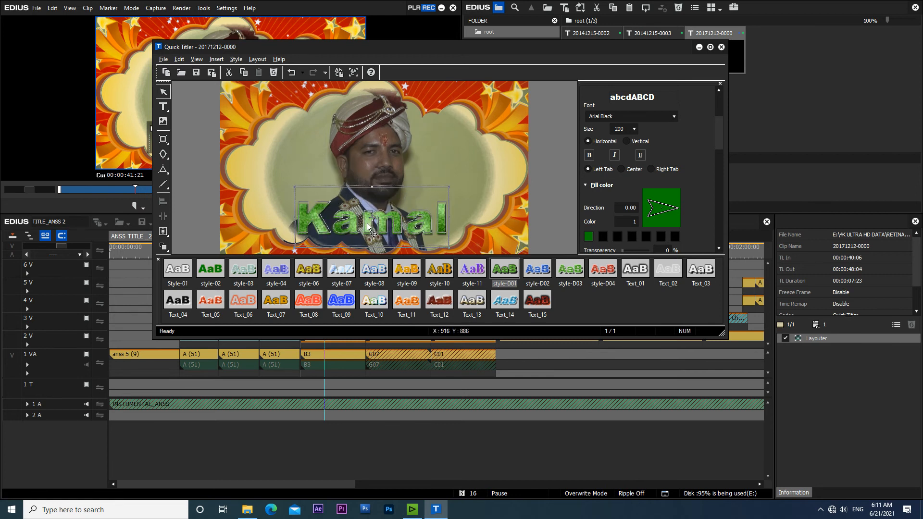
click(722, 46)
click(393, 207)
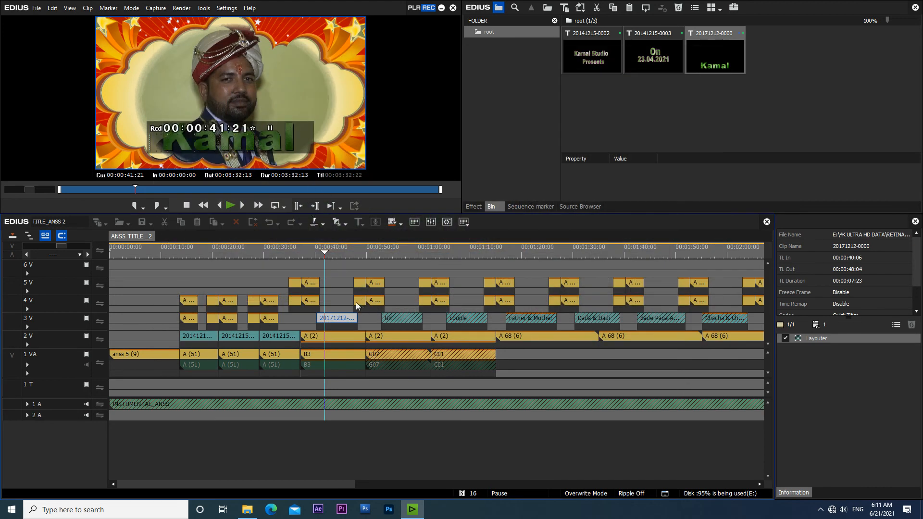
double_click(230, 87)
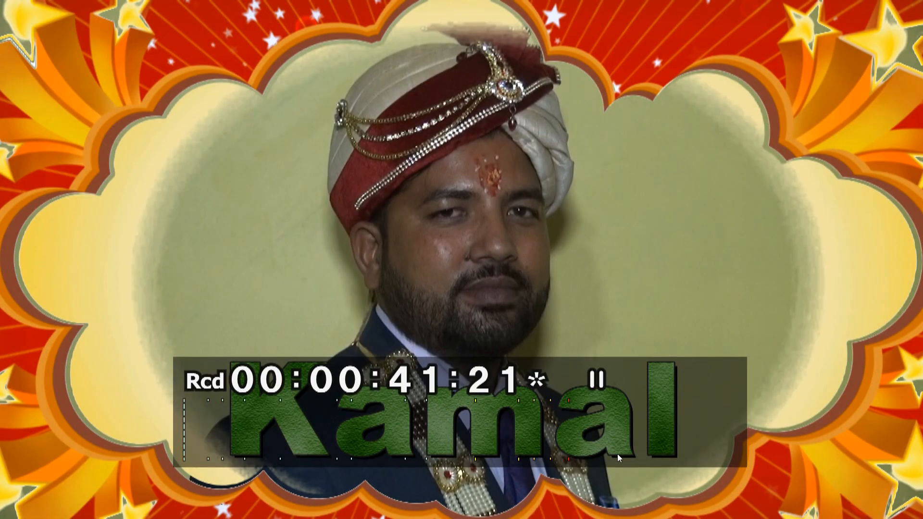
double_click(482, 238)
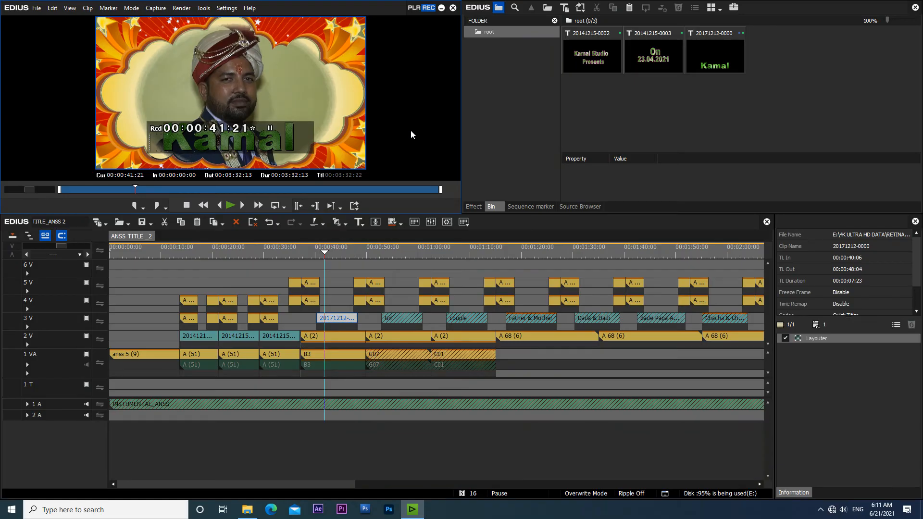
Step: Look through the remaining family title clips on track 3 V up to the end, and fit the whole timeline in view
click(398, 251)
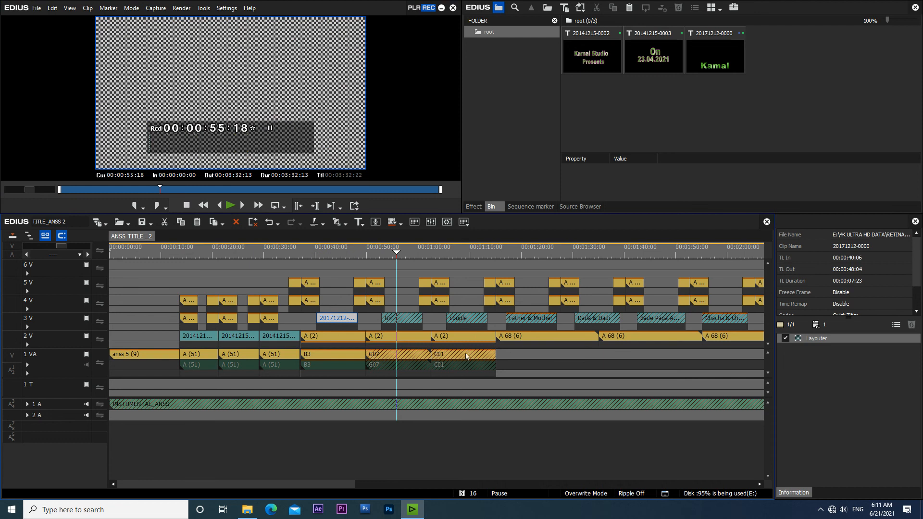
scroll(341, 488, down, 5)
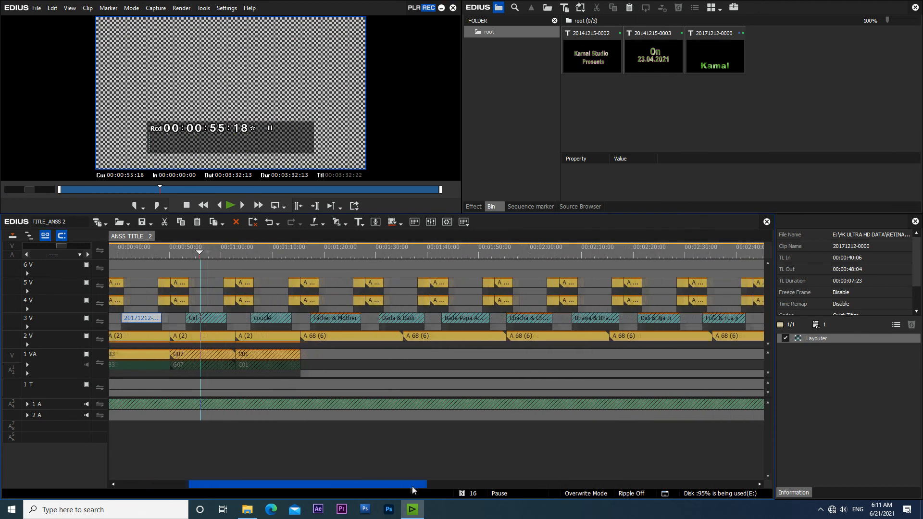
click(326, 249)
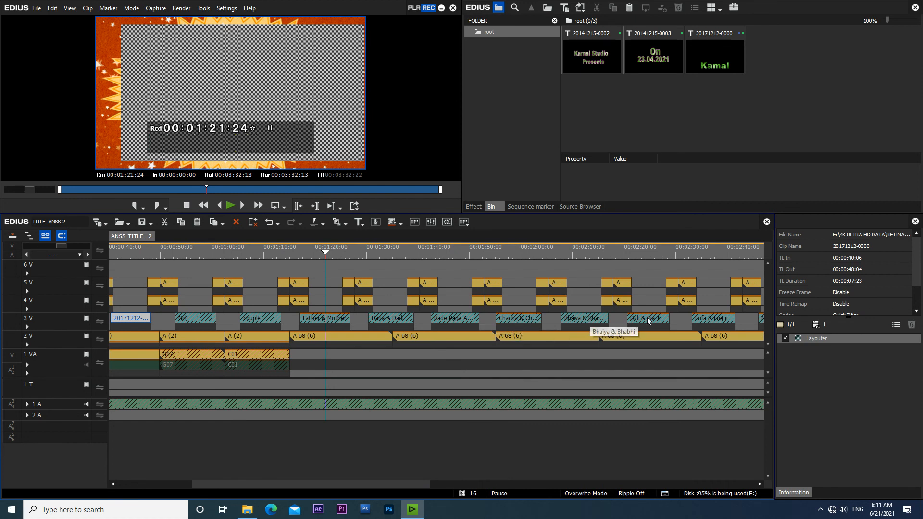
scroll(713, 320, right, 5)
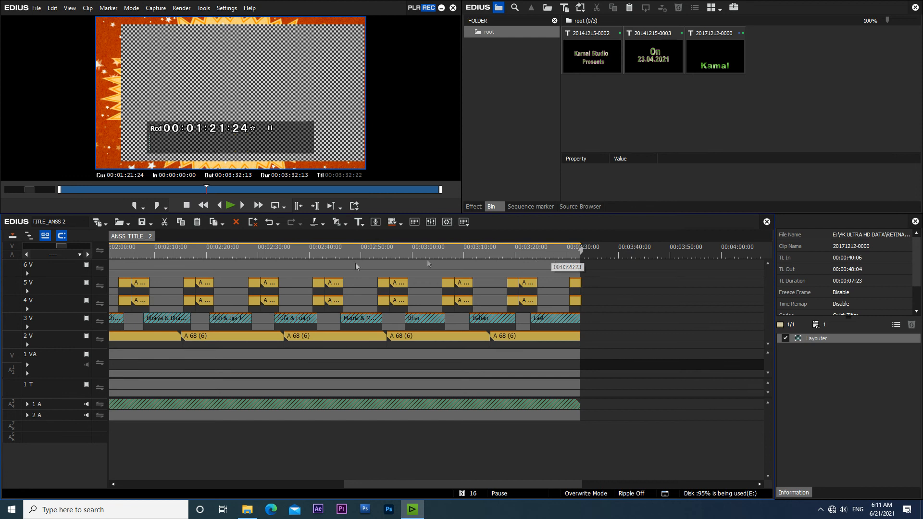
drag(60, 246, 152, 256)
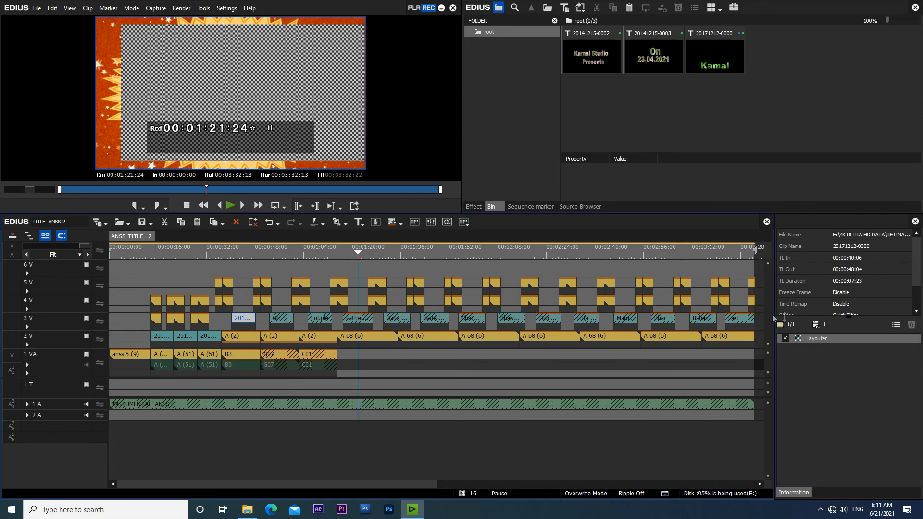
Step: Copy the Last title section's clips on tracks 2 V to 5 V and paste them at the end of the timeline
drag(390, 484, 548, 493)
drag(481, 270, 402, 352)
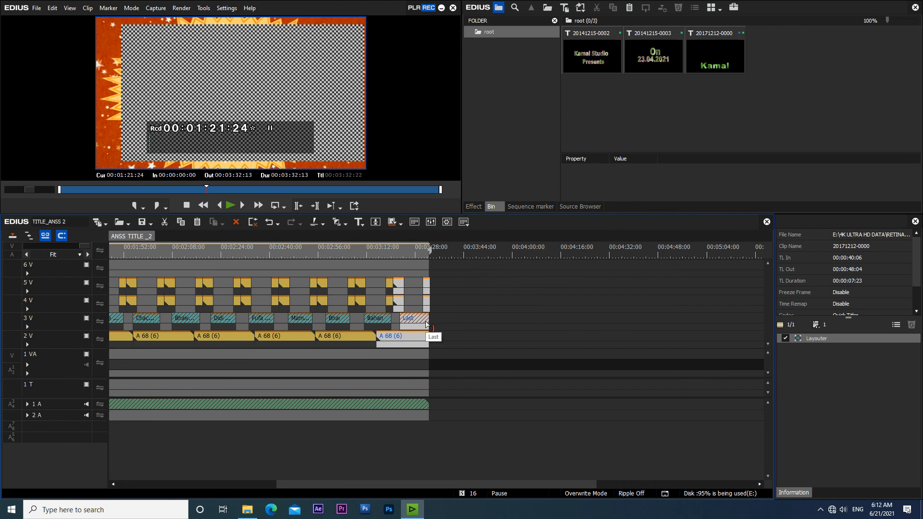
drag(435, 257, 431, 261)
key(ctrl+c)
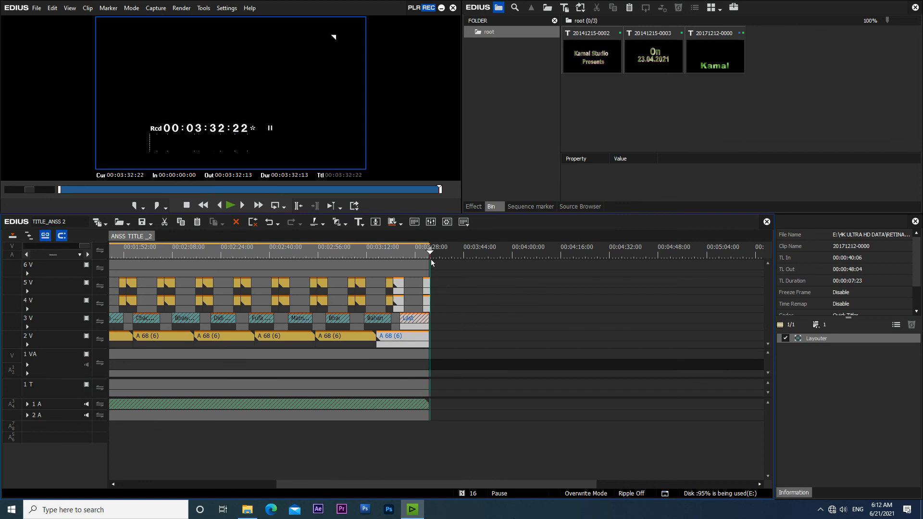
key(ctrl+v)
click(463, 254)
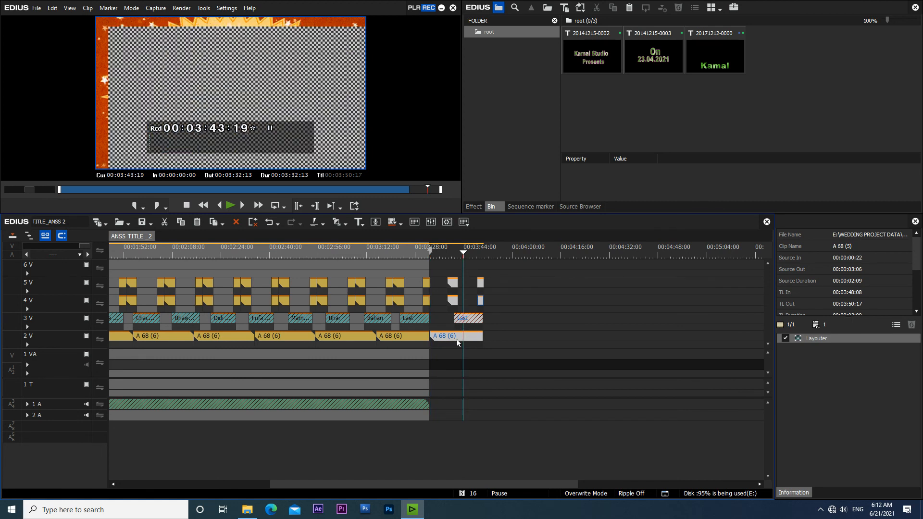
click(431, 408)
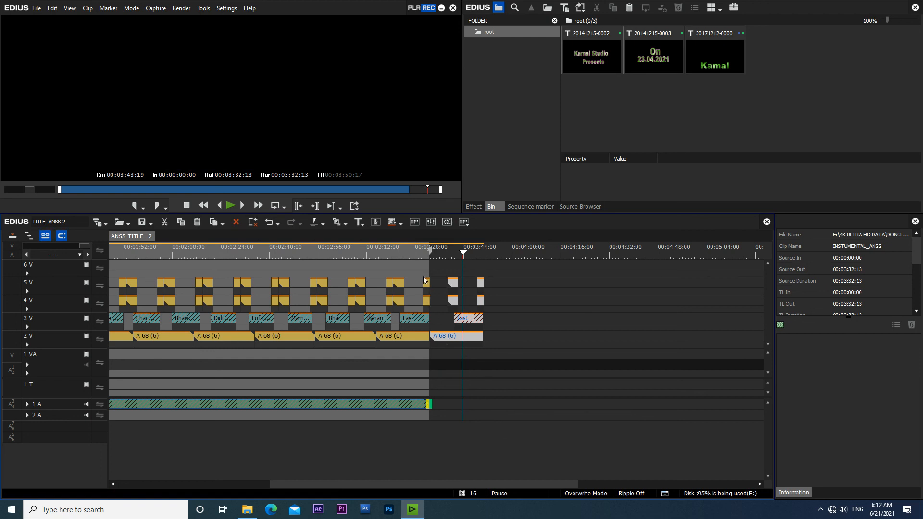
Step: Delete the pasted Last title section beyond the end of the music track
click(414, 252)
drag(514, 281, 452, 350)
key(Delete)
Step: Try shifting the sections from Bhaiya & Bhabhi through Last on tracks 2 V to 5 V further along the timeline, and undo the move
drag(390, 484, 284, 496)
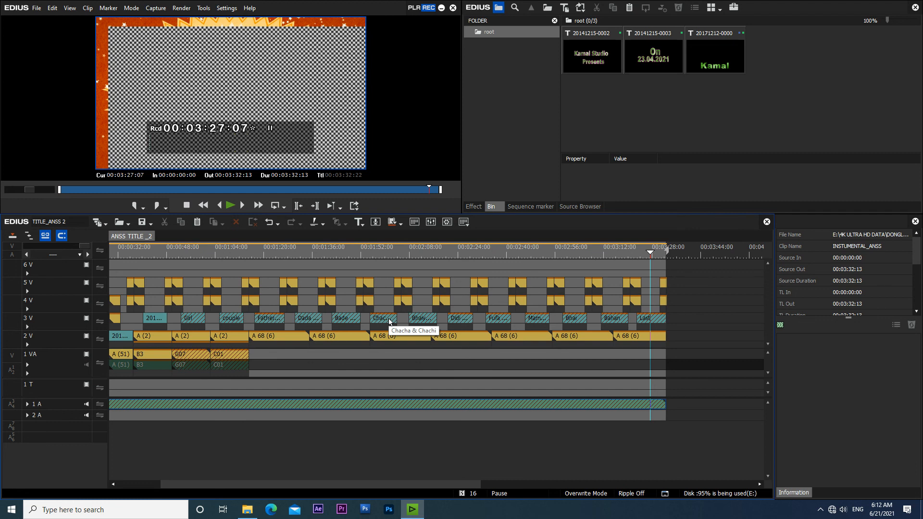
drag(396, 359, 724, 285)
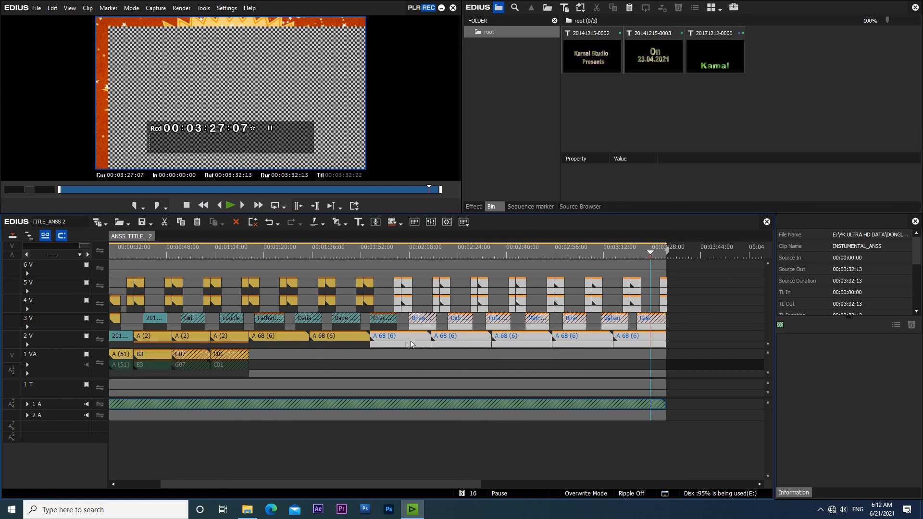
drag(416, 337, 533, 336)
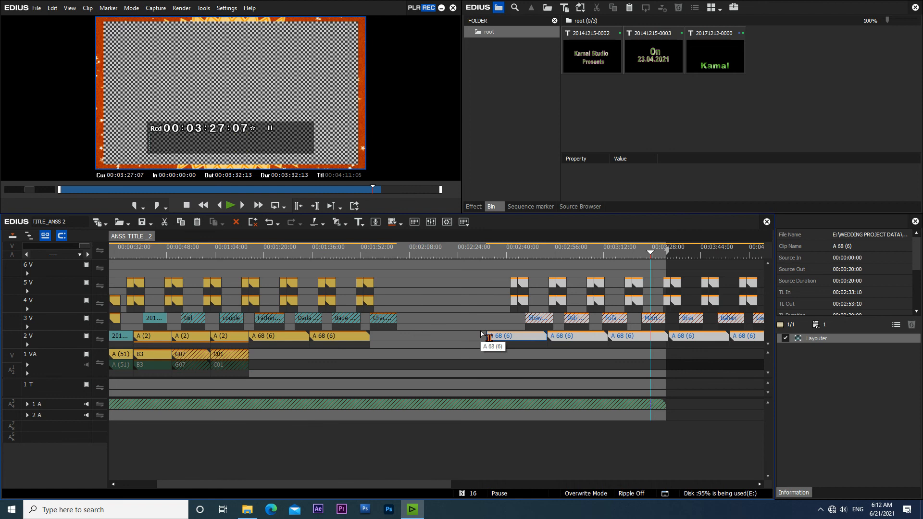
key(ctrl+z)
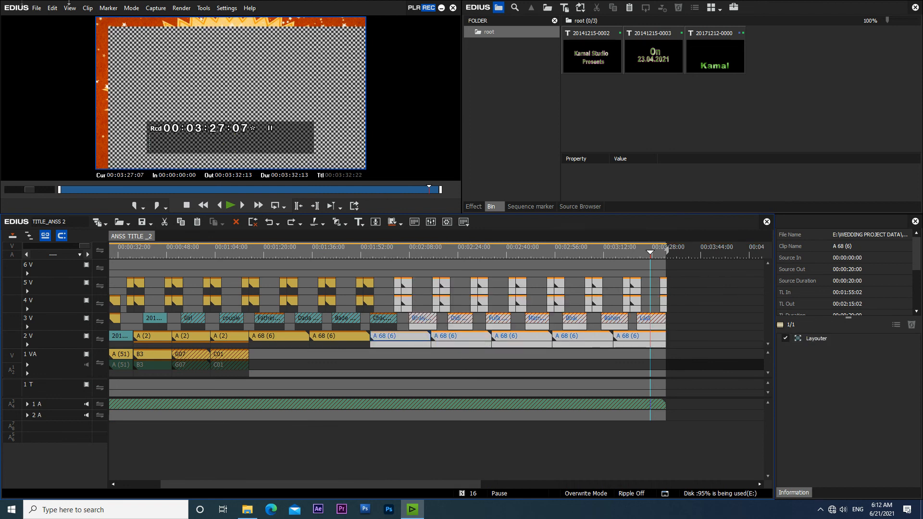
click(59, 253)
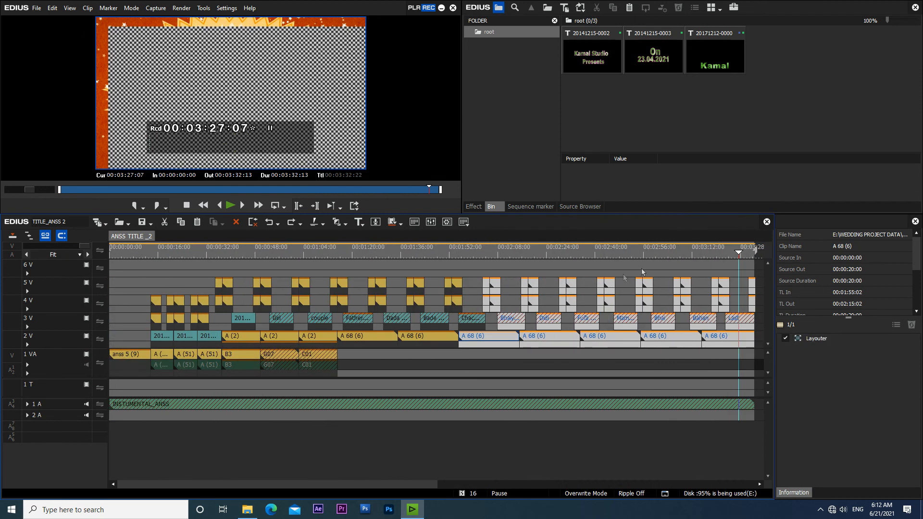